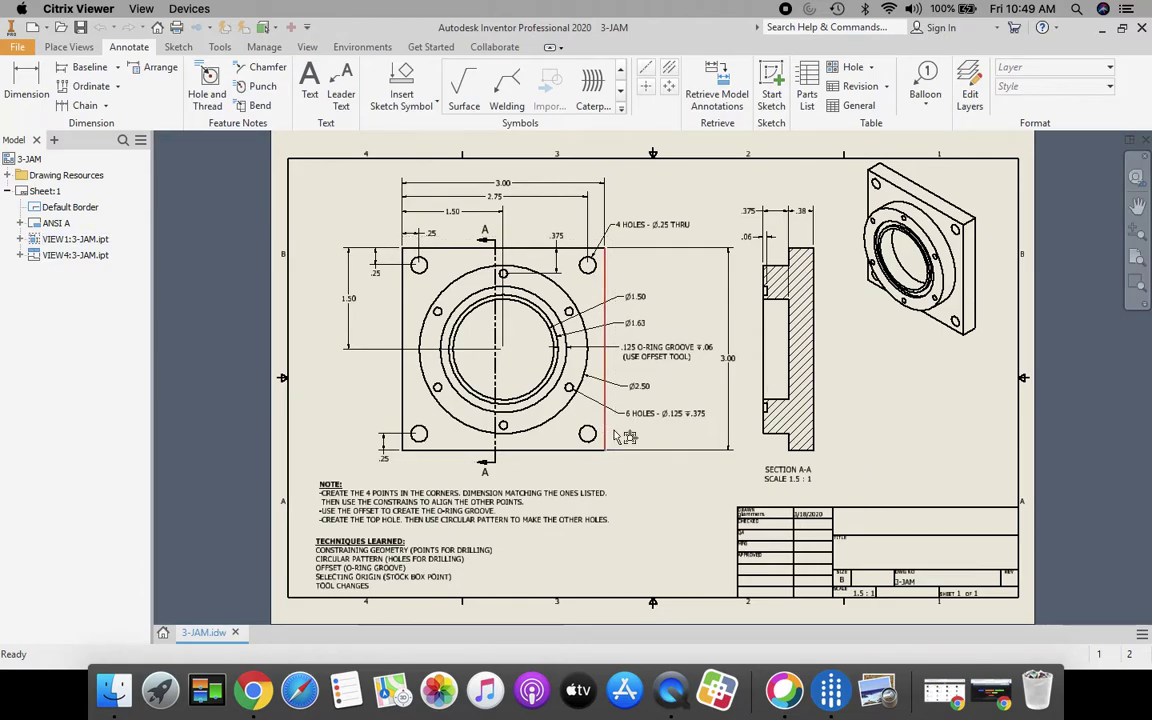
Trace the A-A section line on the finished 3-JAM.idw example drawing from top to bottom
drag(494, 262, 494, 261)
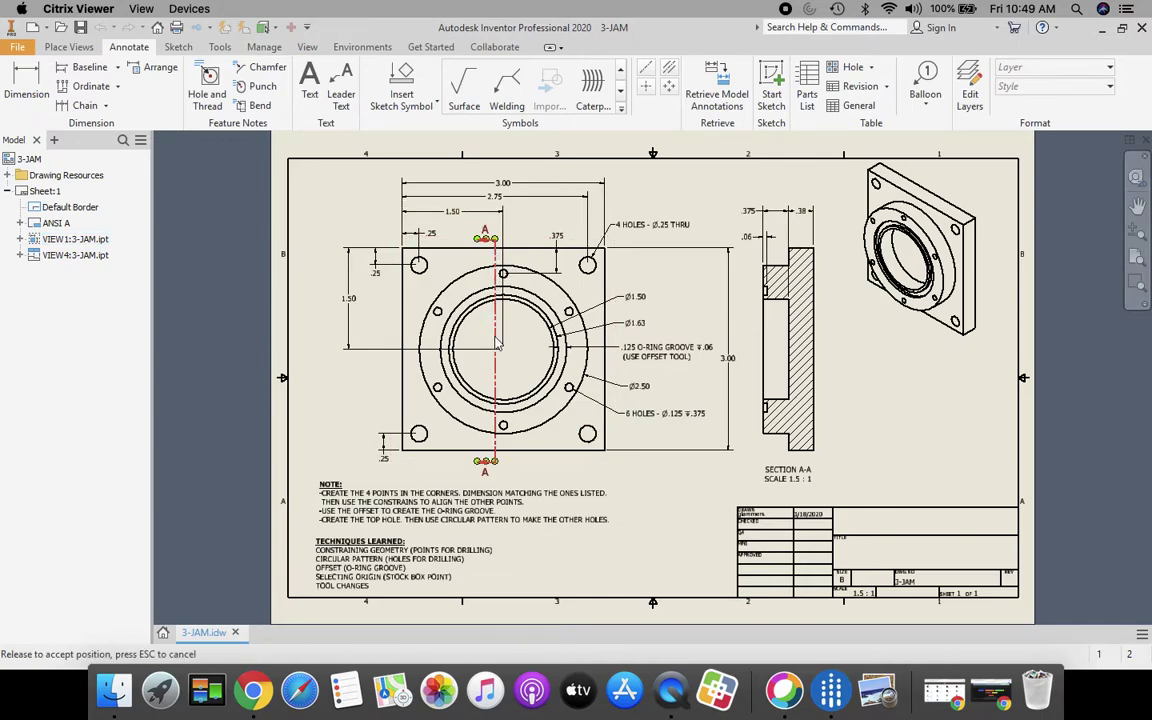
drag(497, 343, 494, 458)
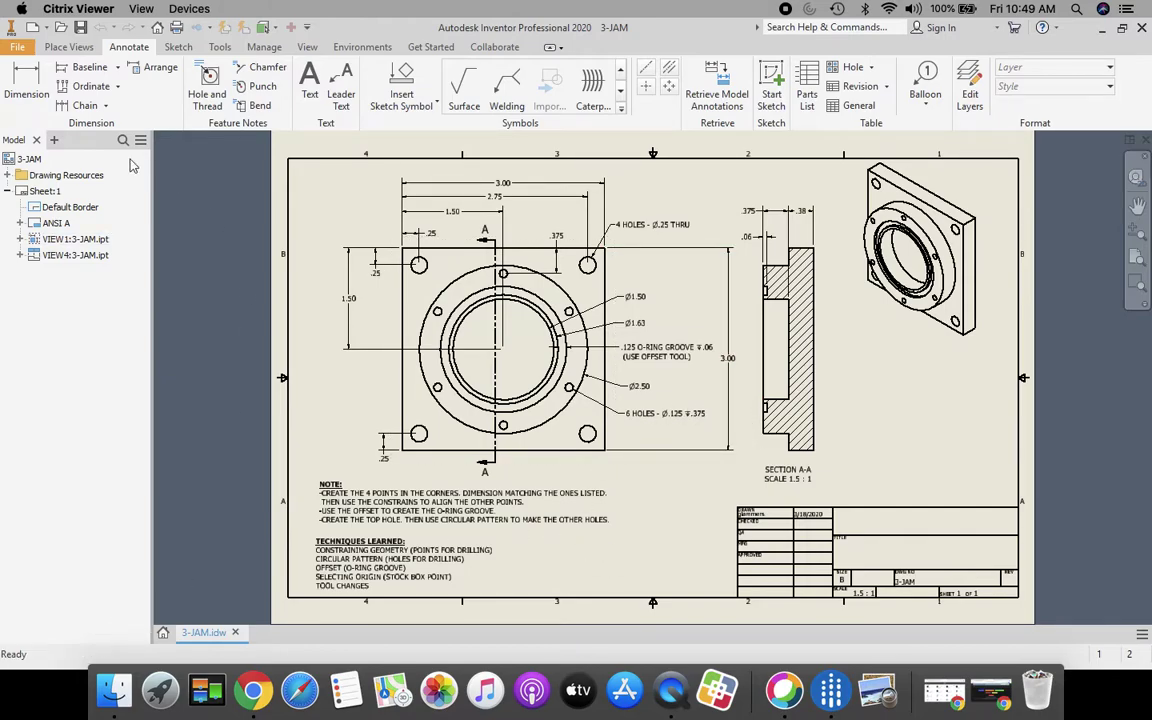
Create a new blank drawing from the Standard.idw template
click(163, 633)
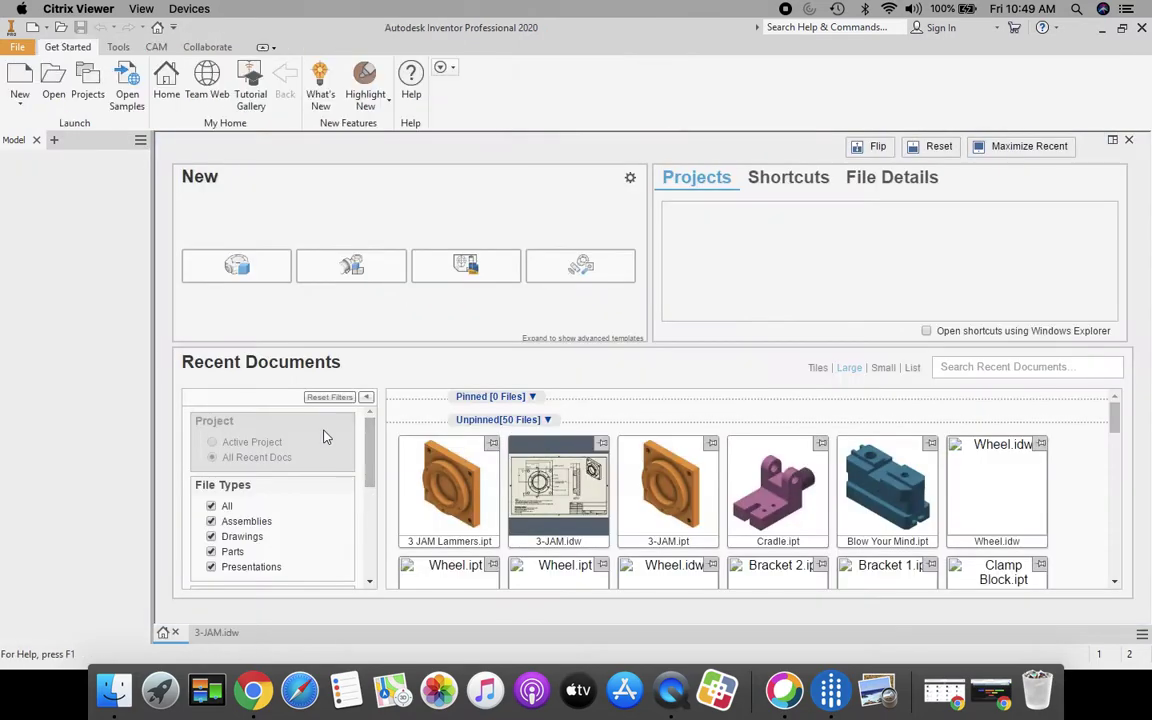
click(20, 80)
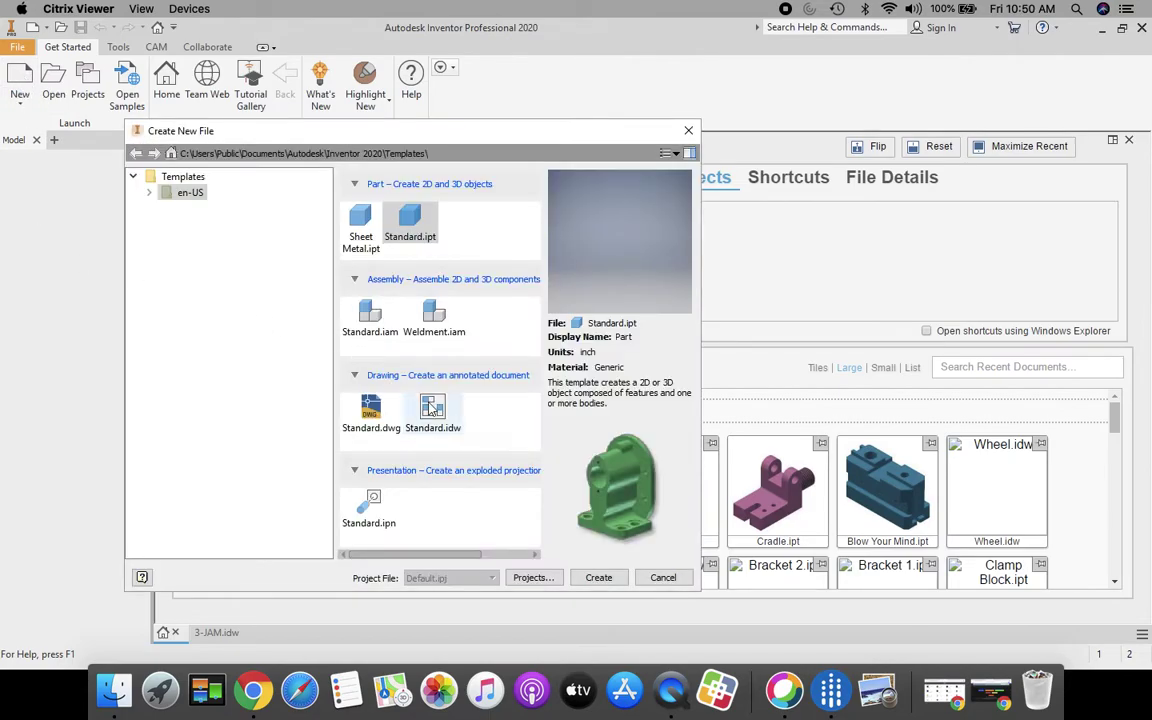
click(433, 405)
click(598, 577)
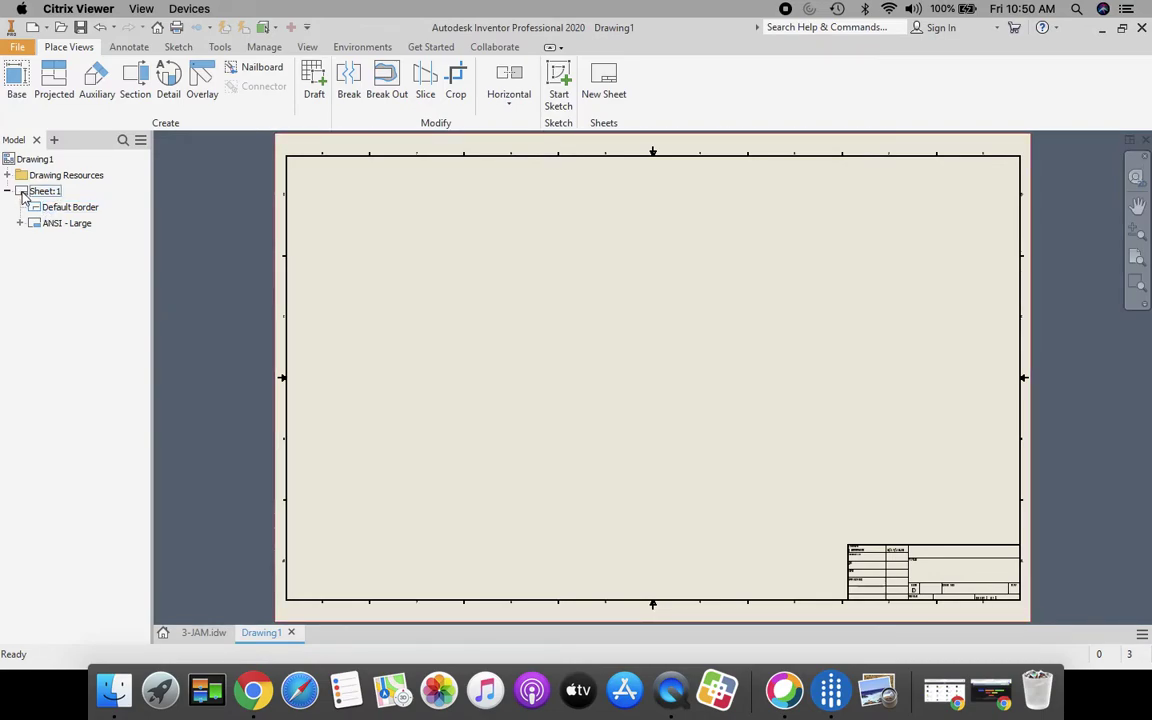
Change Sheet:1 to size B (11 x 17)
right_click(24, 195)
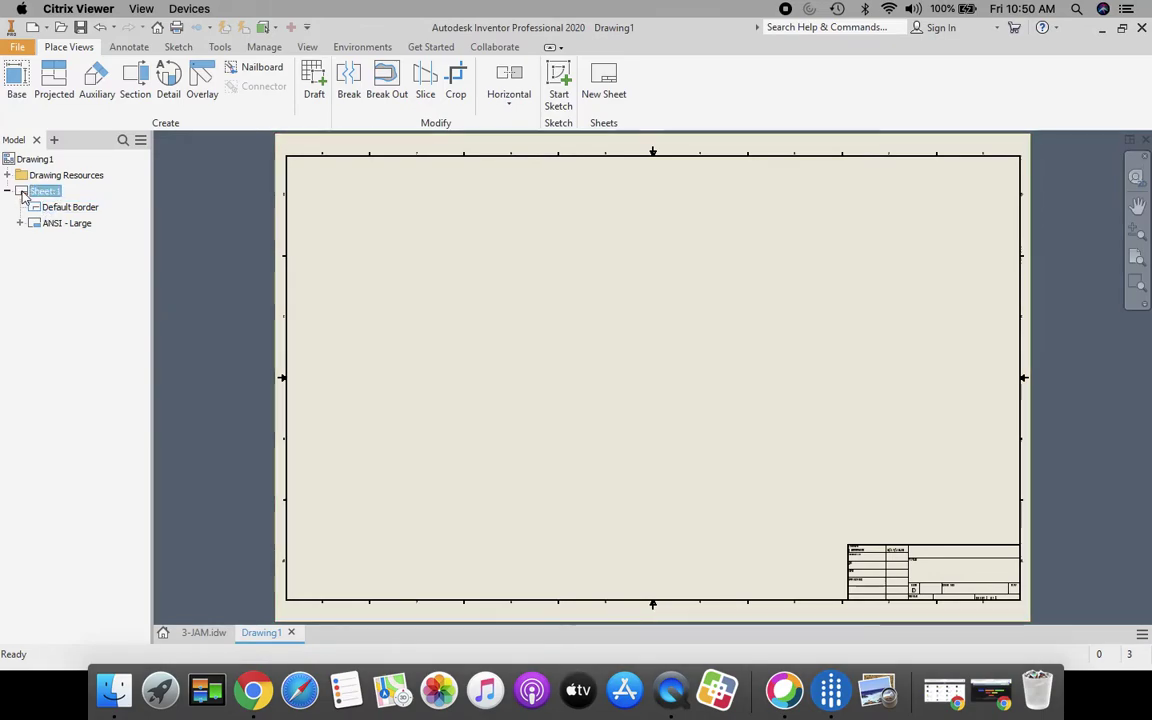
click(87, 323)
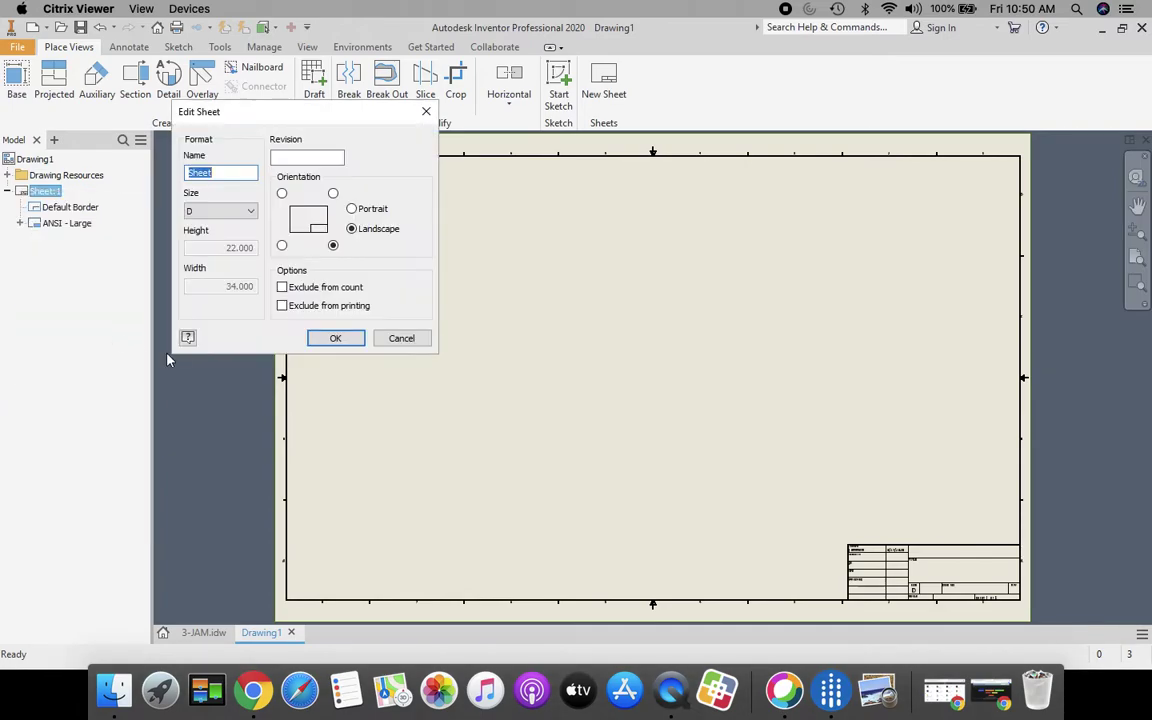
click(226, 211)
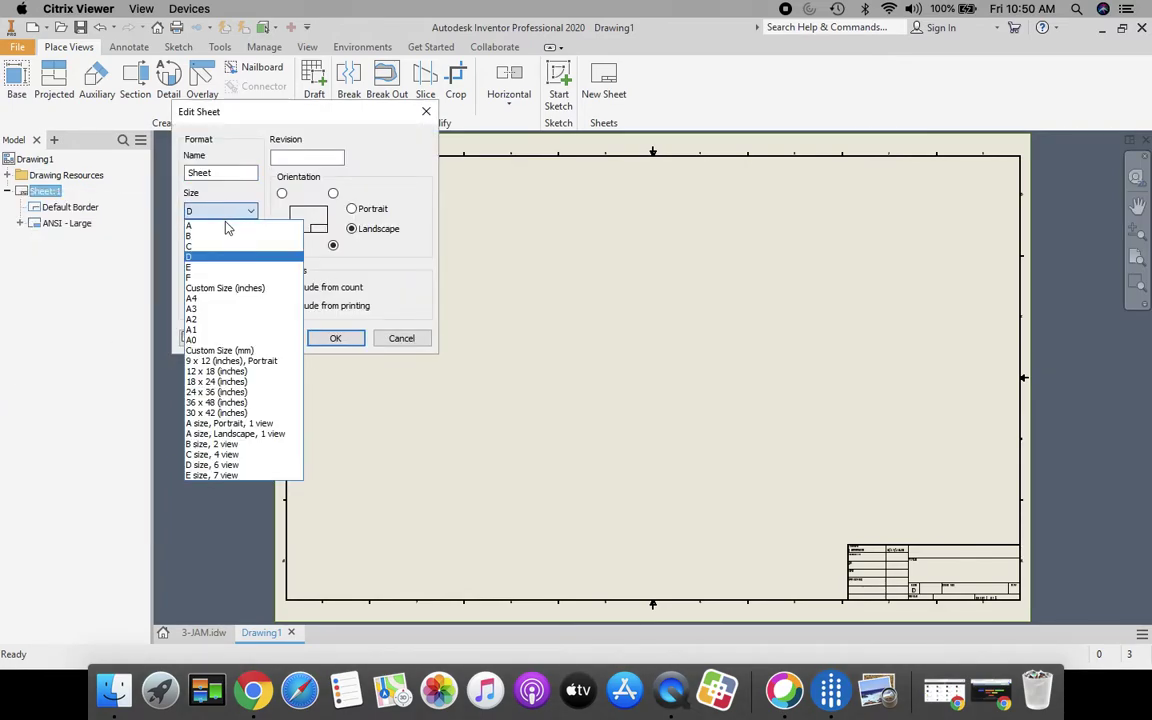
click(190, 232)
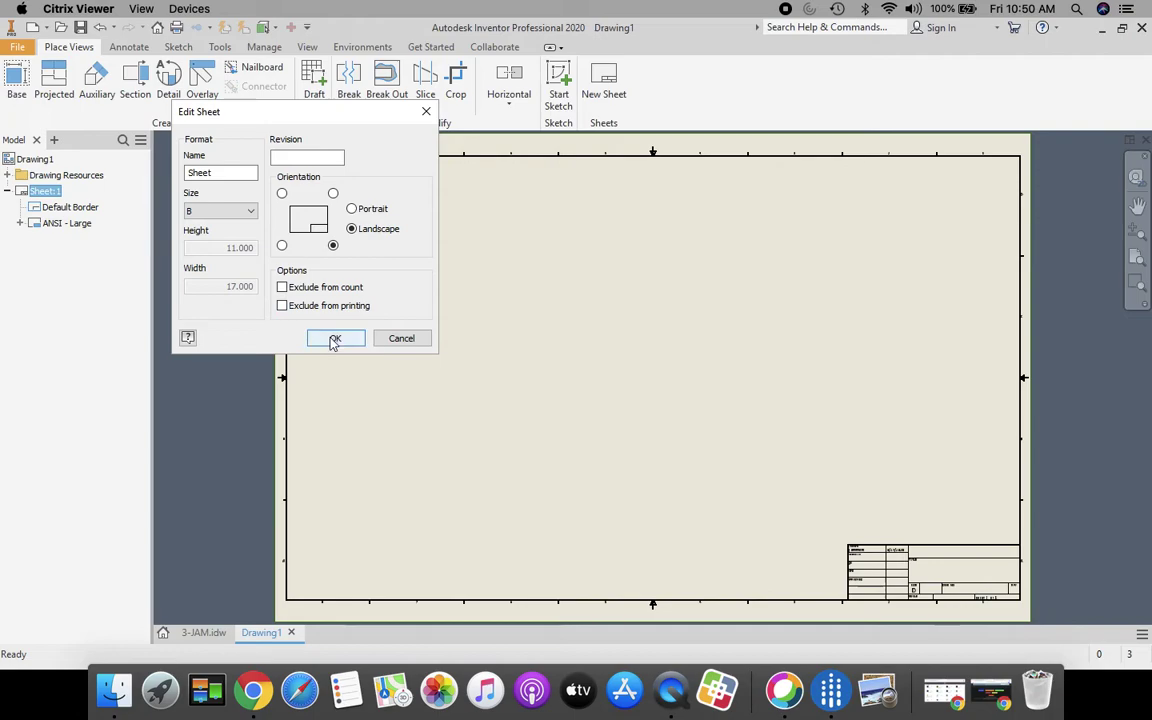
click(335, 338)
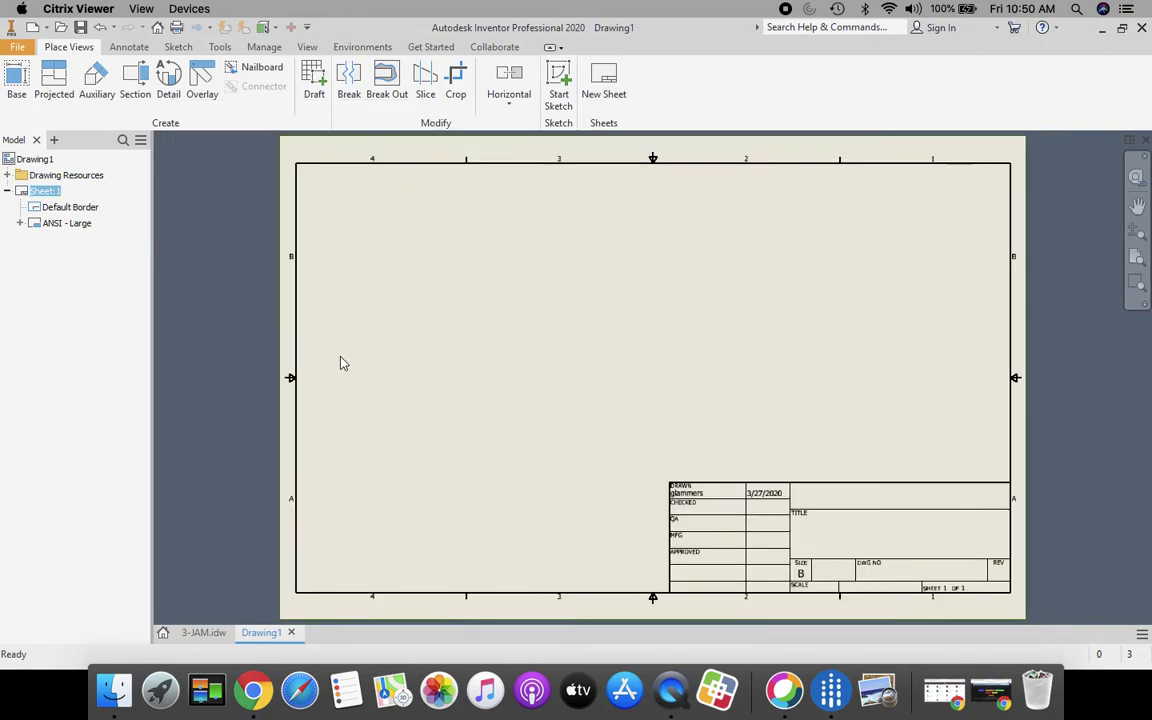
click(16, 80)
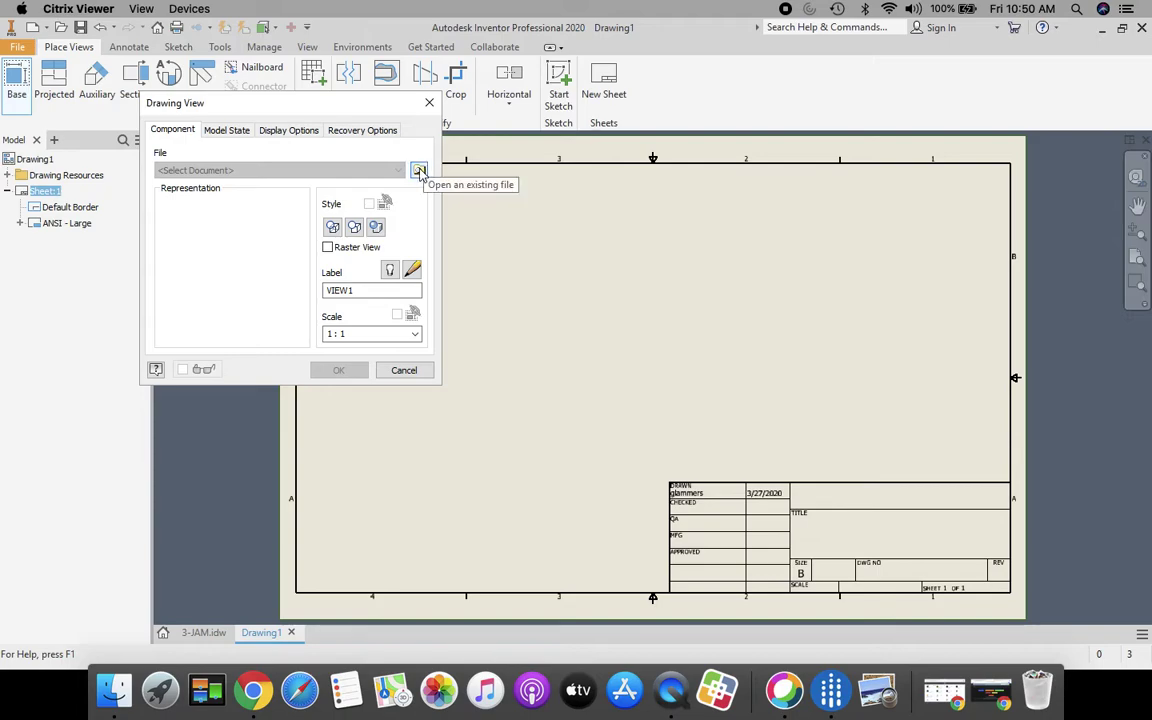
Place a 1:1 base view of 3 JAM Lammers.ipt on the sheet's left side
click(419, 170)
scroll(633, 253, down, 15)
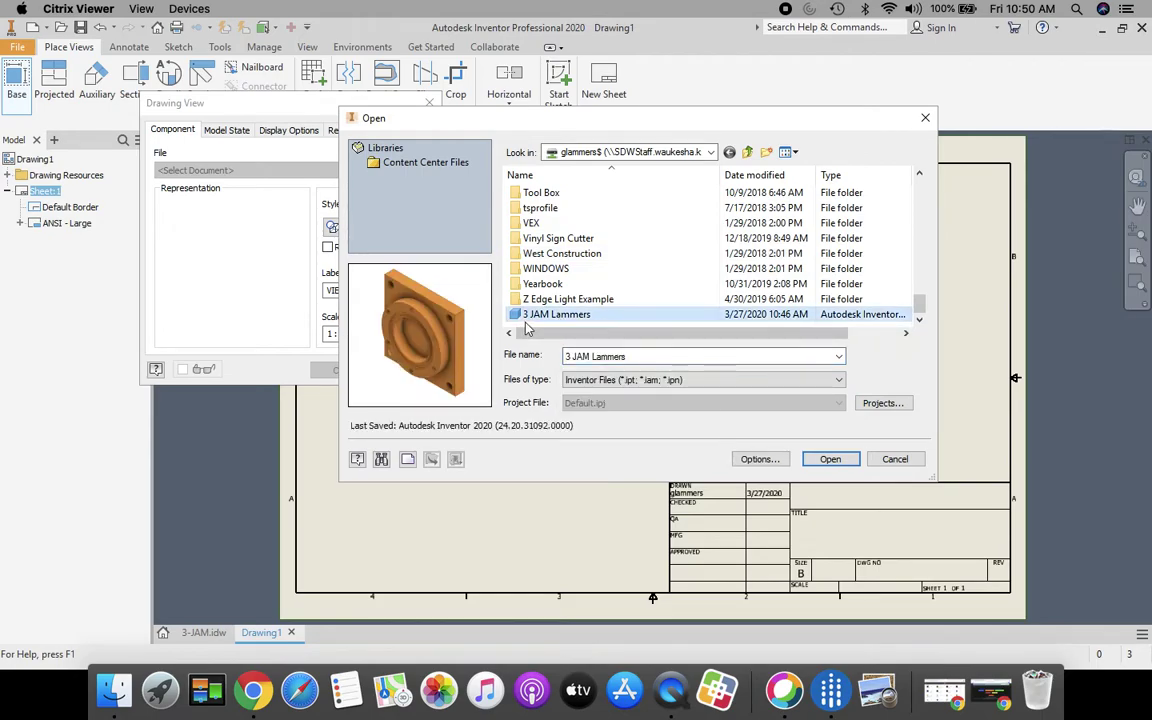
click(831, 459)
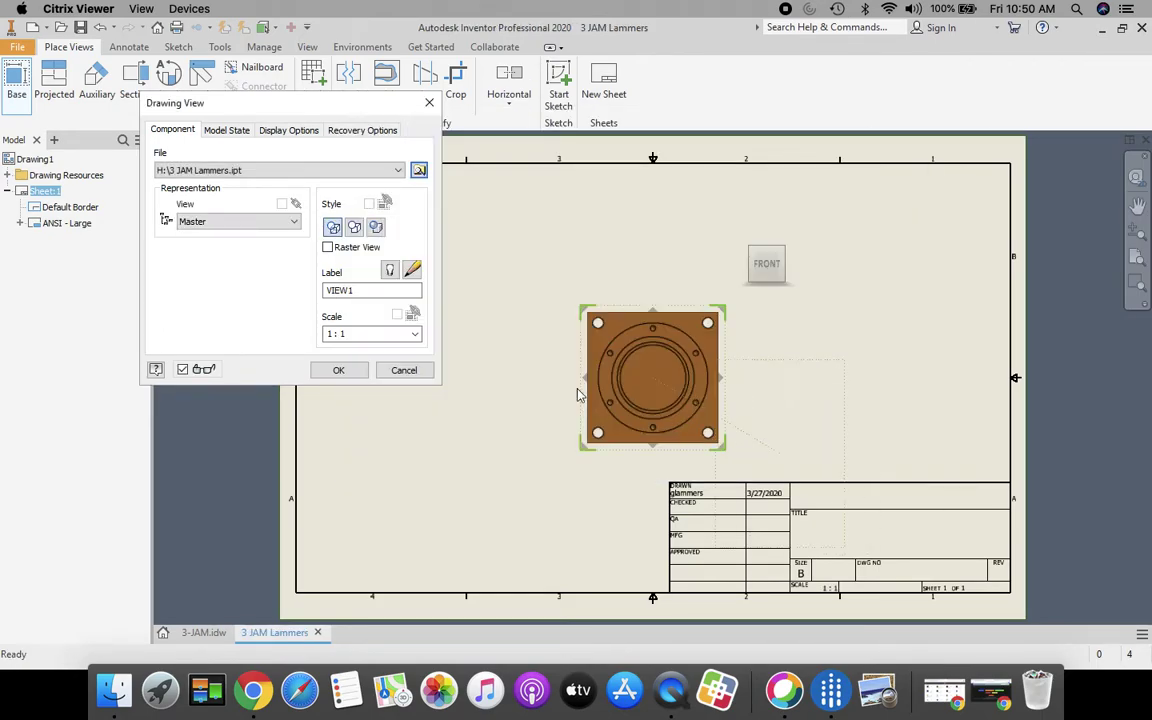
click(336, 371)
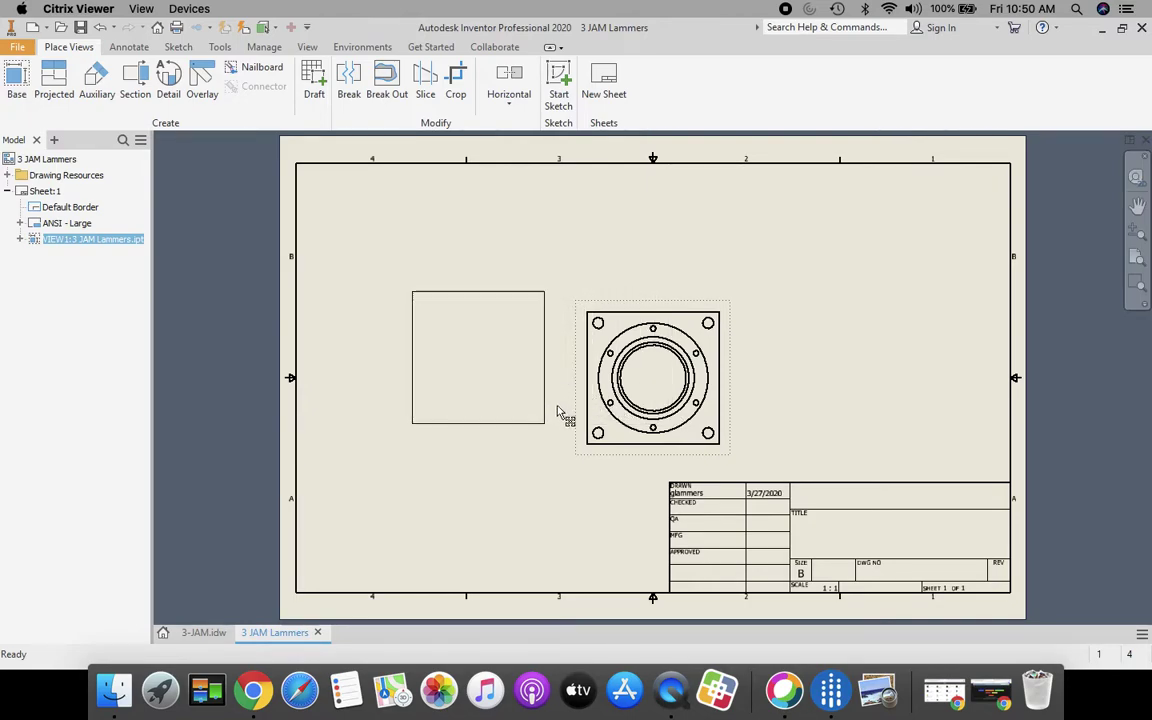
drag(560, 412, 558, 410)
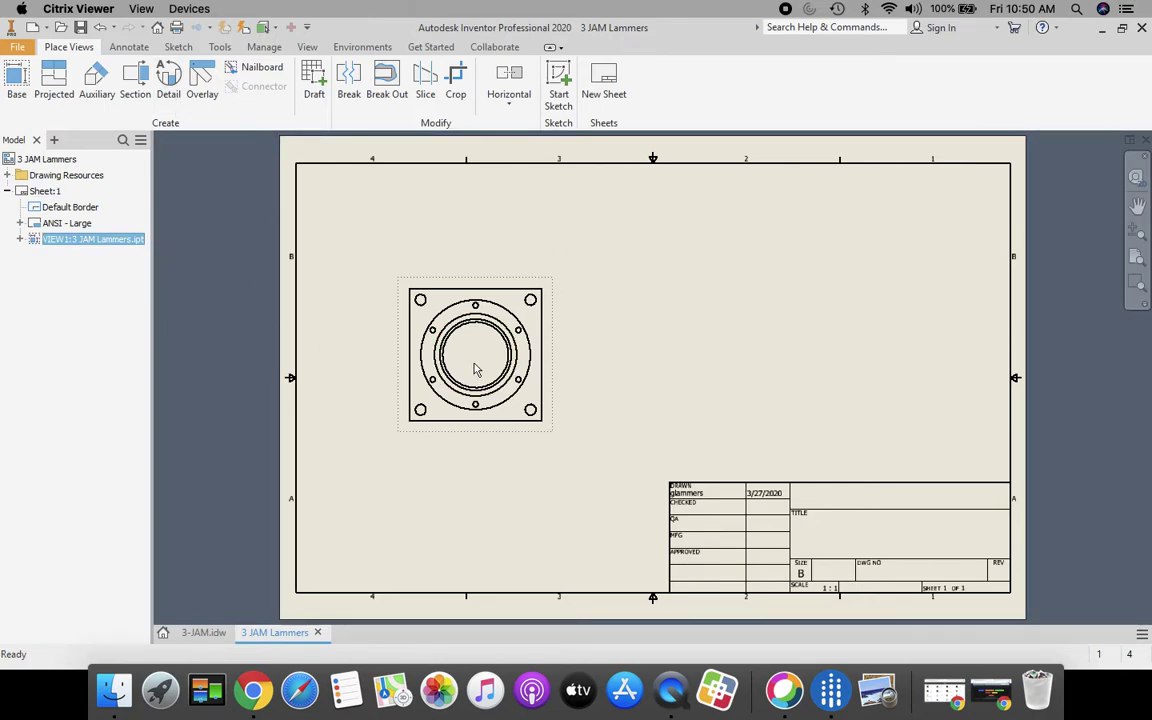
scroll(476, 369, up, 3)
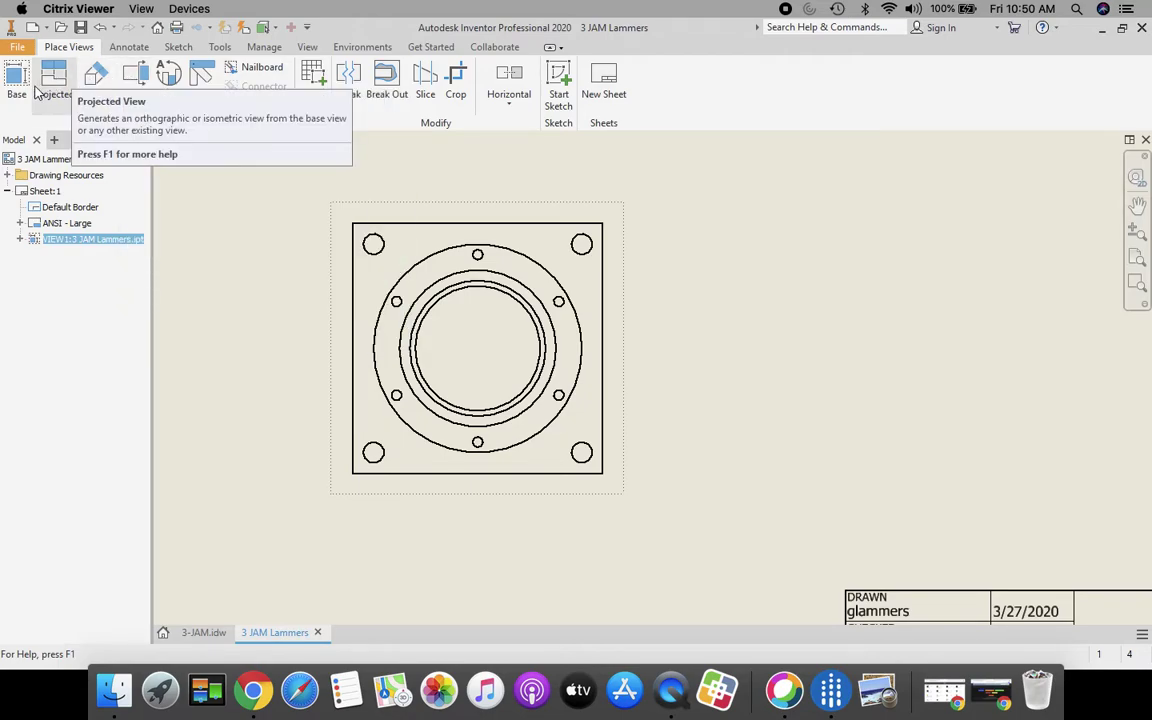
Cut Section A-A vertically through the base view's centre and place it to the right
click(135, 85)
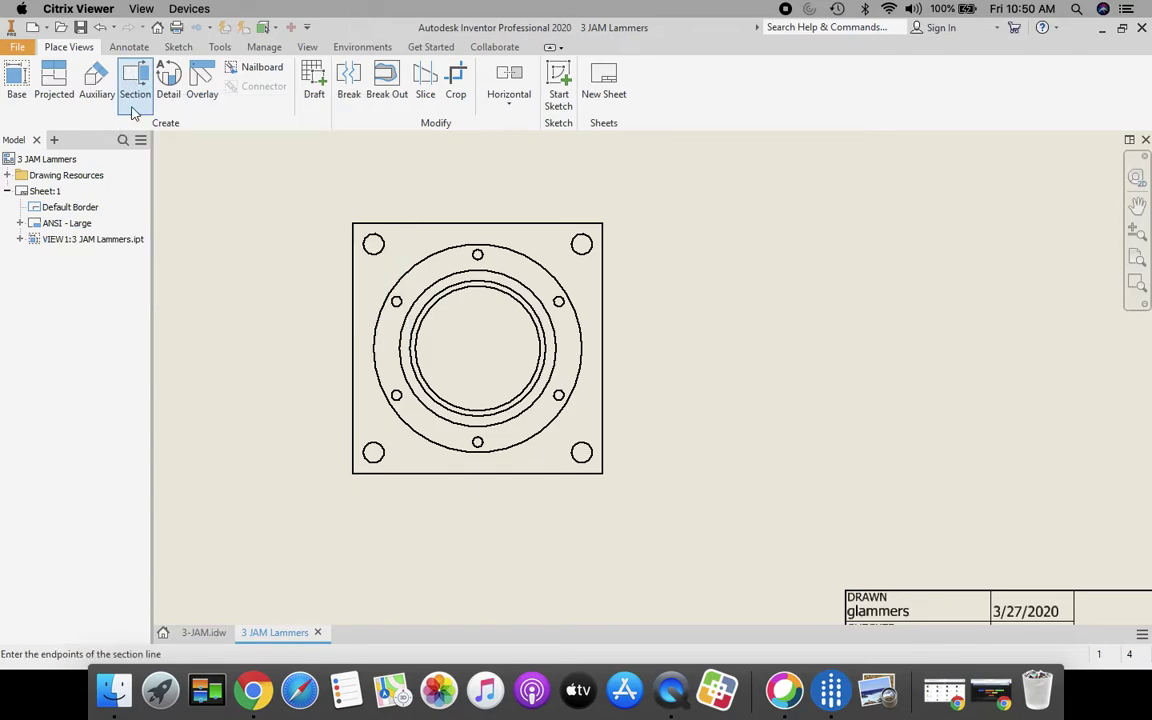
click(461, 212)
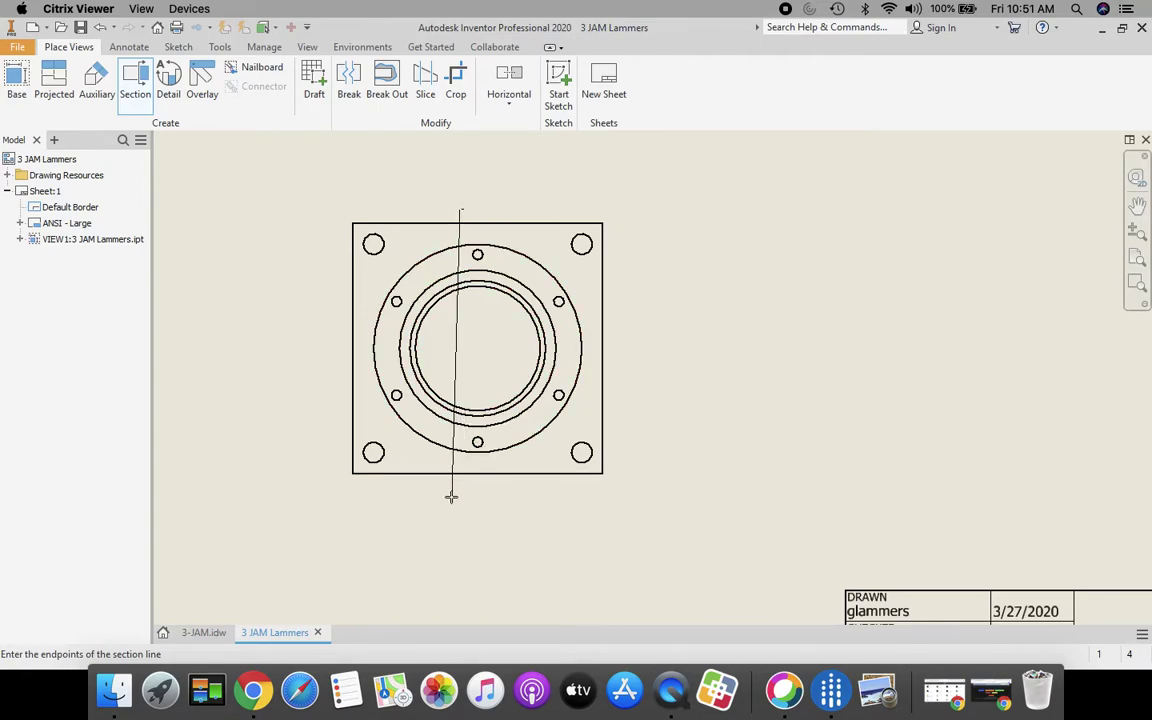
key(Escape)
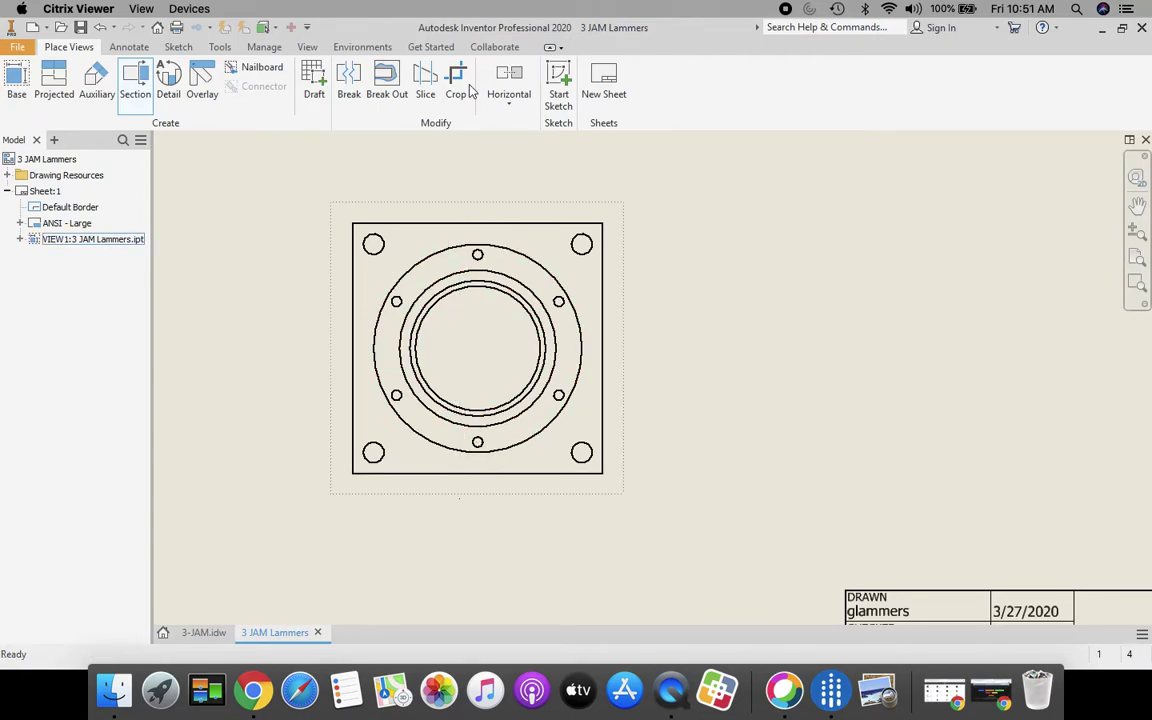
click(143, 92)
click(465, 210)
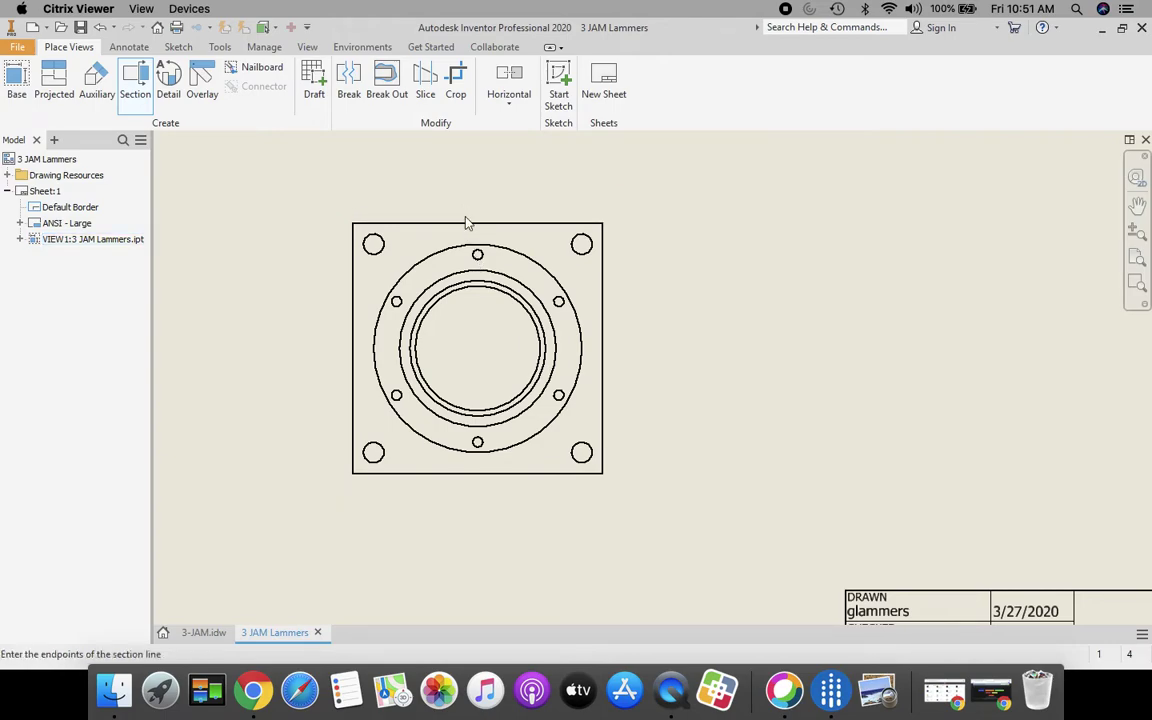
click(465, 214)
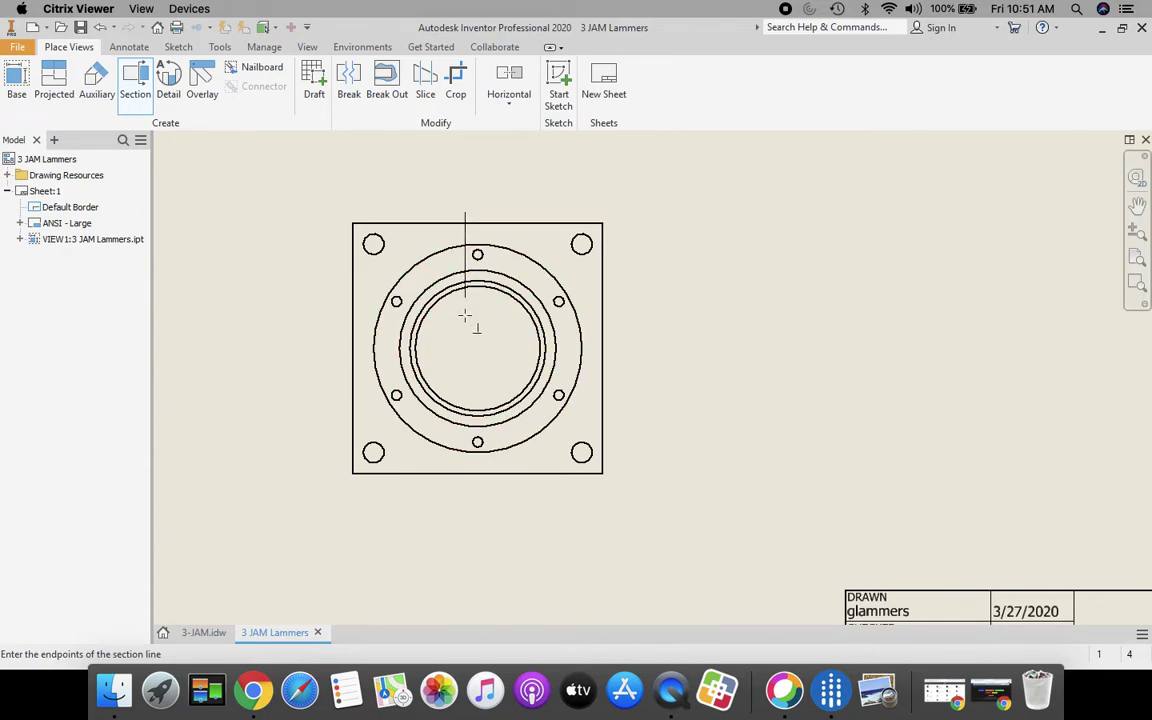
click(466, 490)
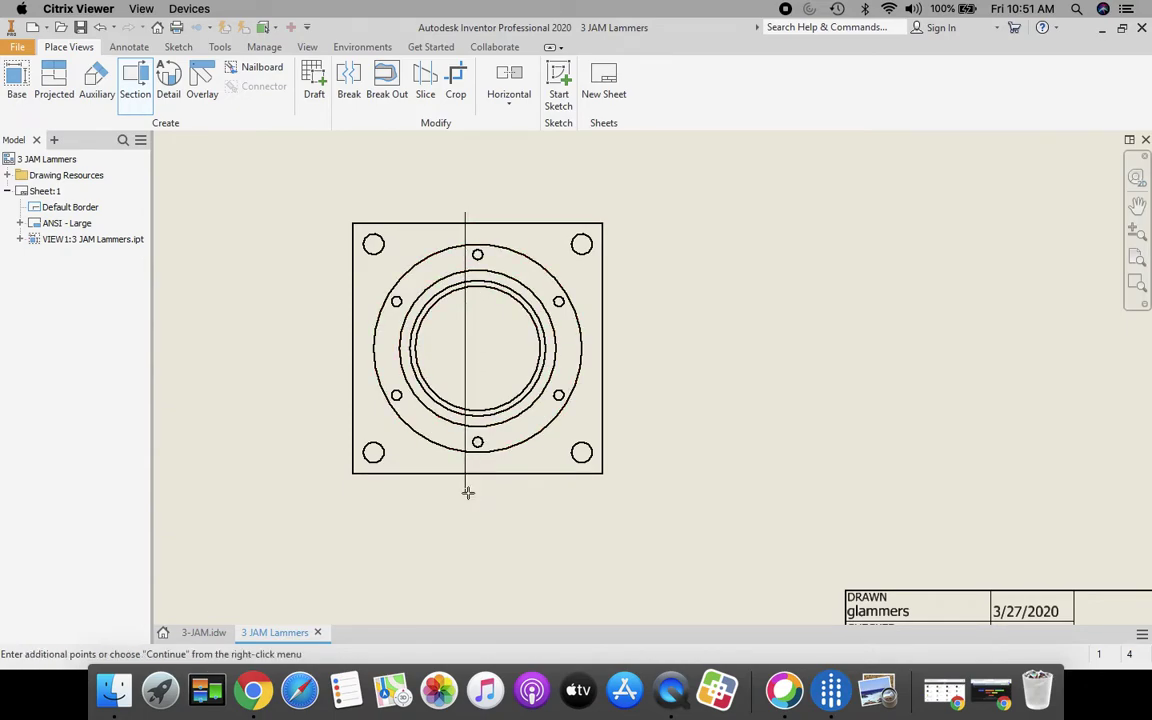
right_click(551, 490)
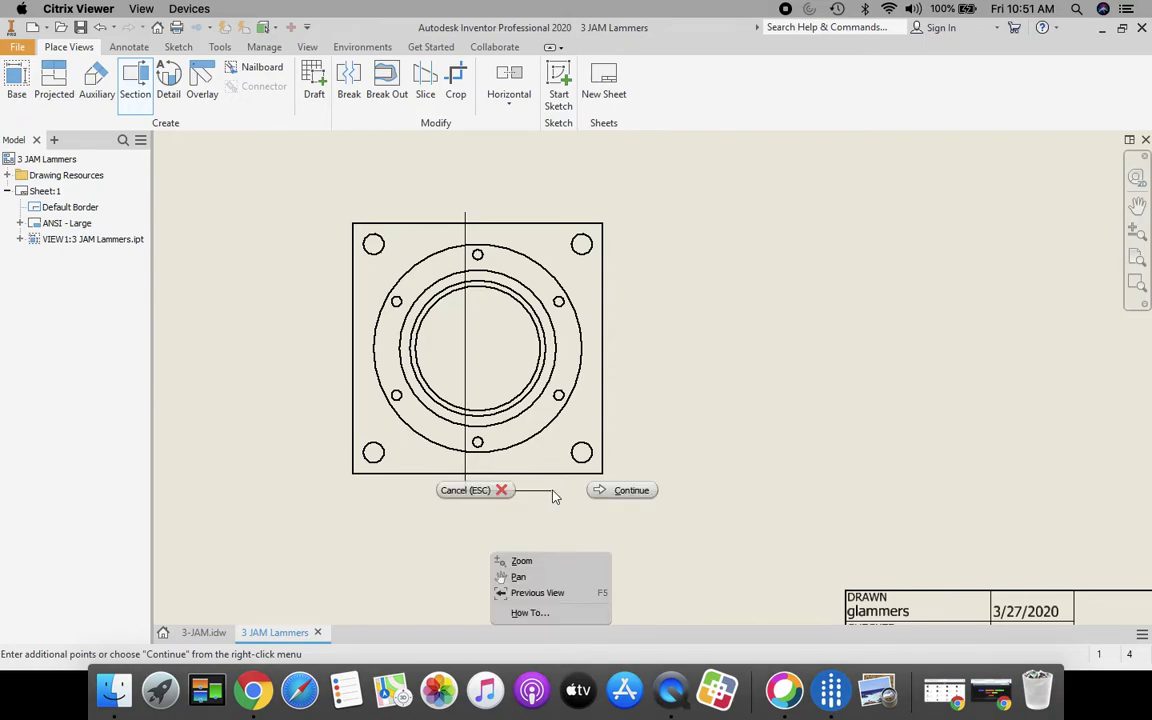
click(626, 491)
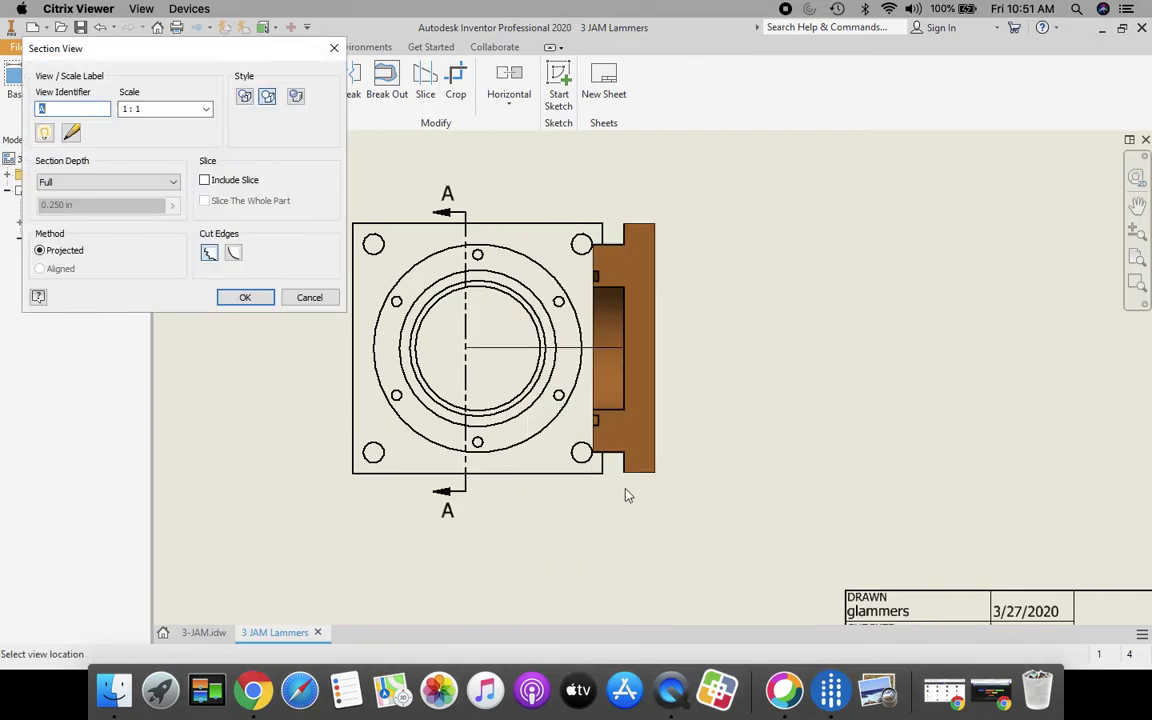
scroll(497, 364, down, 3)
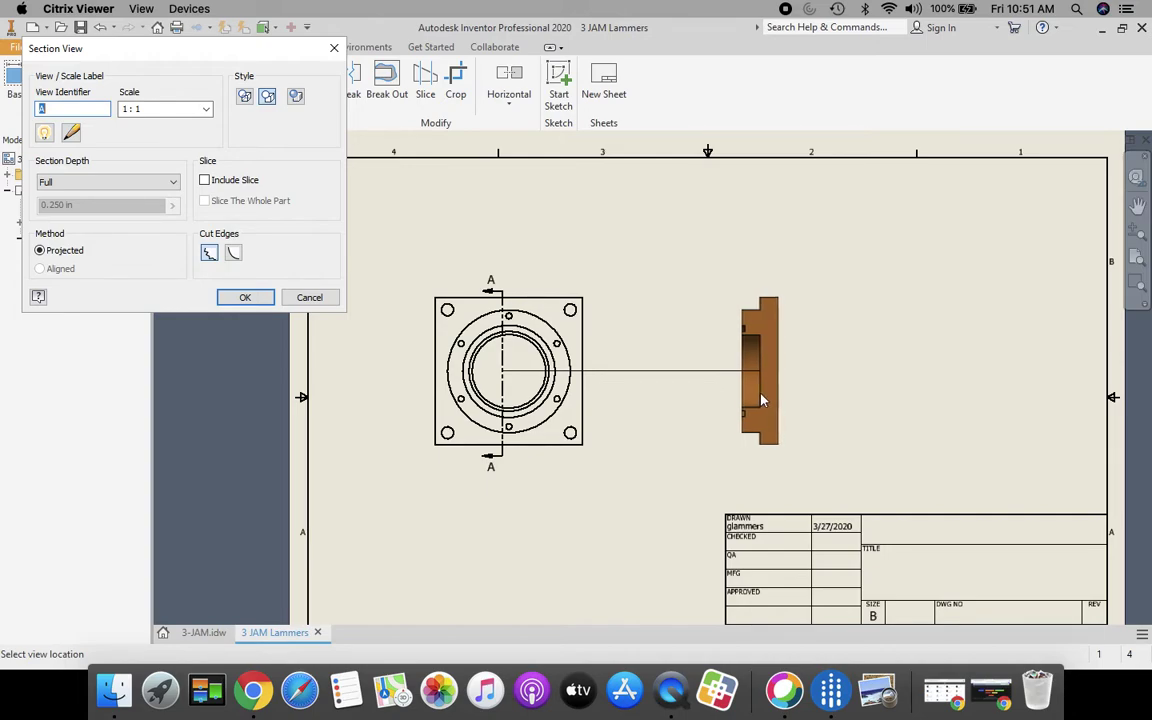
click(762, 401)
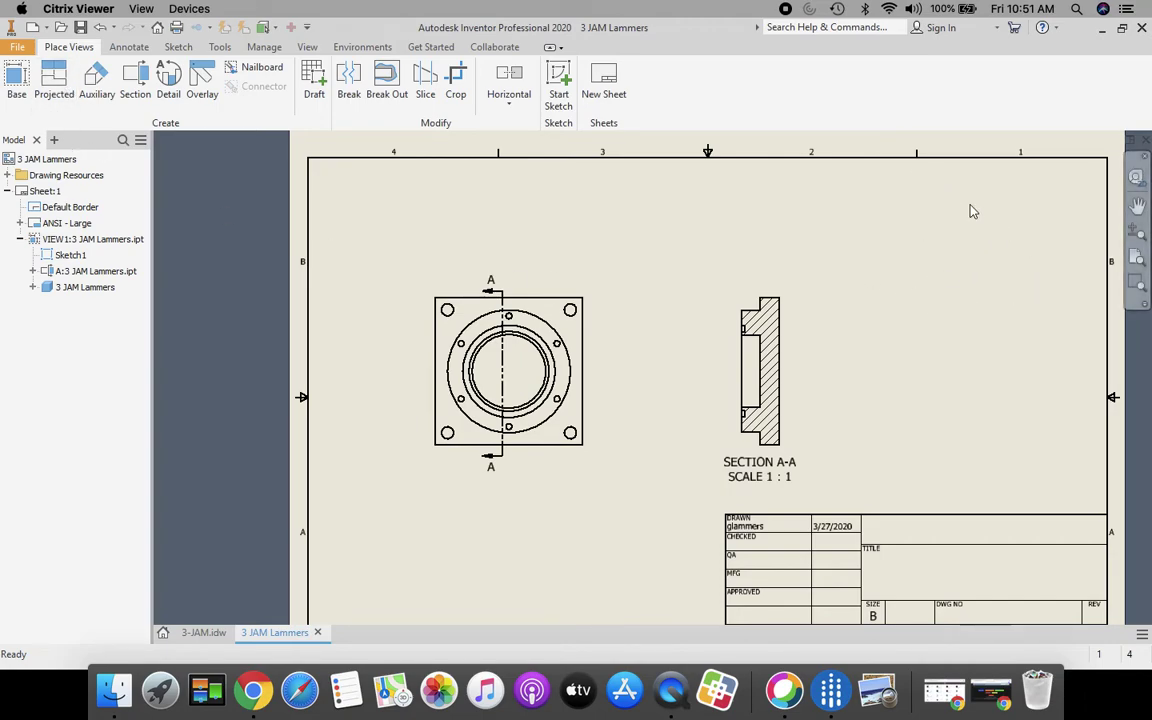
Project an isometric view to the upper right, then shift the section and base views right
click(54, 80)
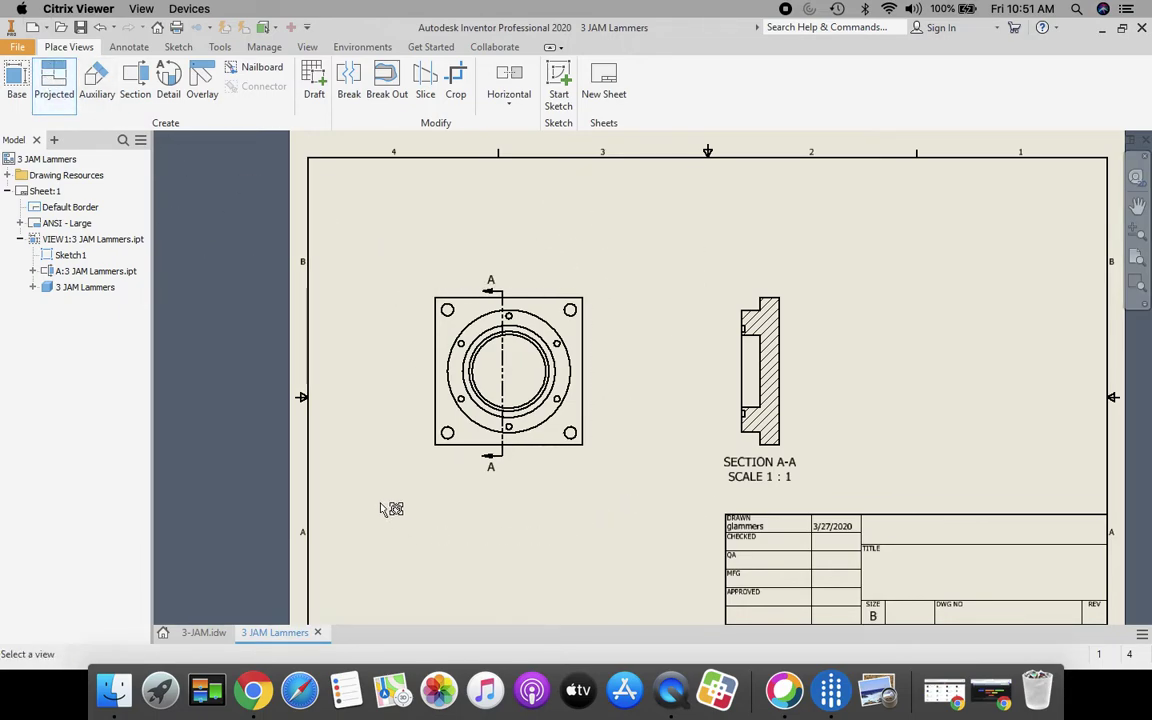
click(490, 360)
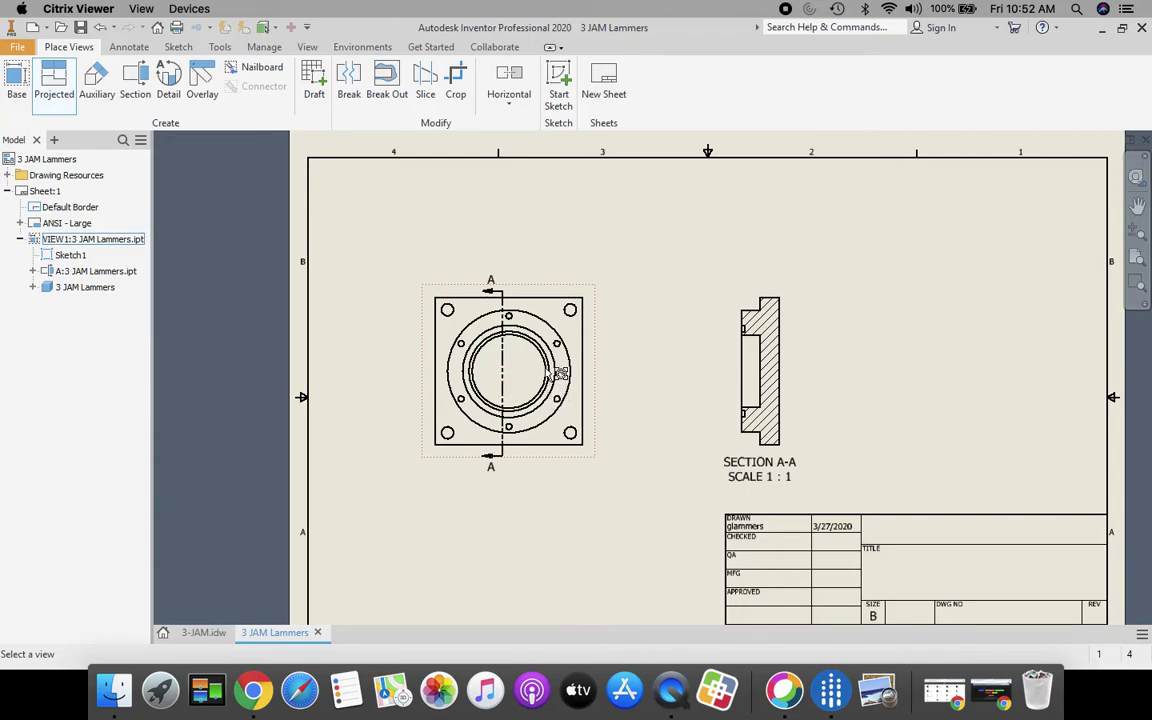
click(560, 373)
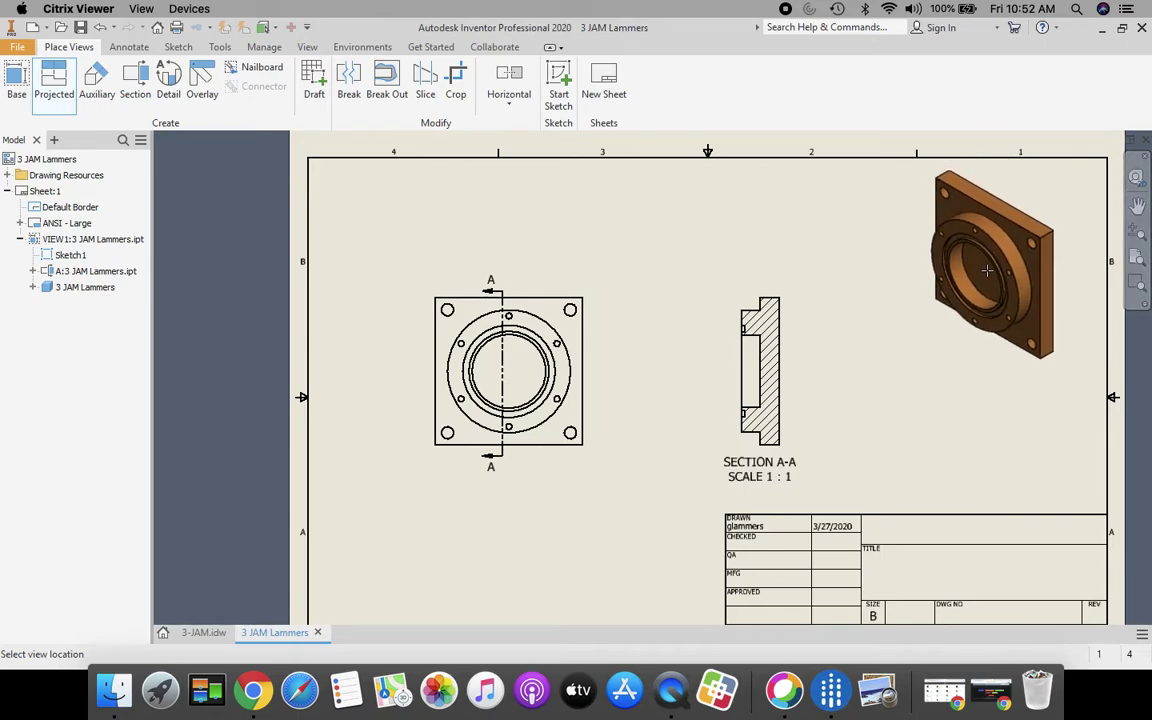
click(986, 270)
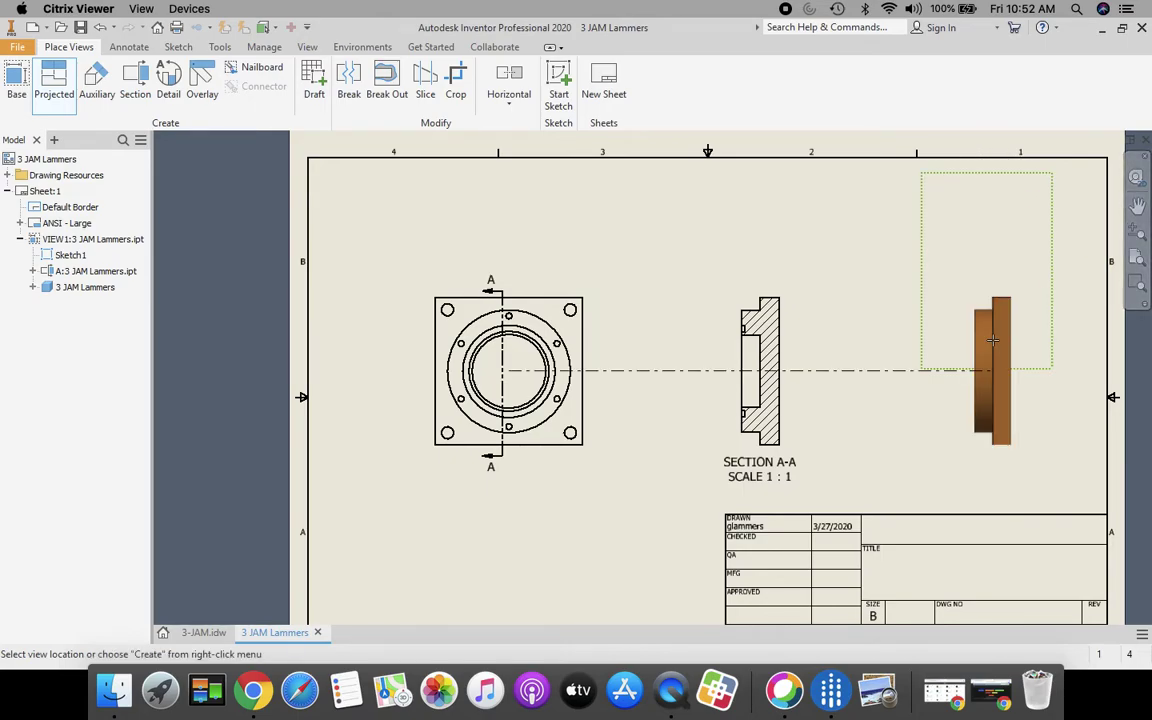
right_click(866, 269)
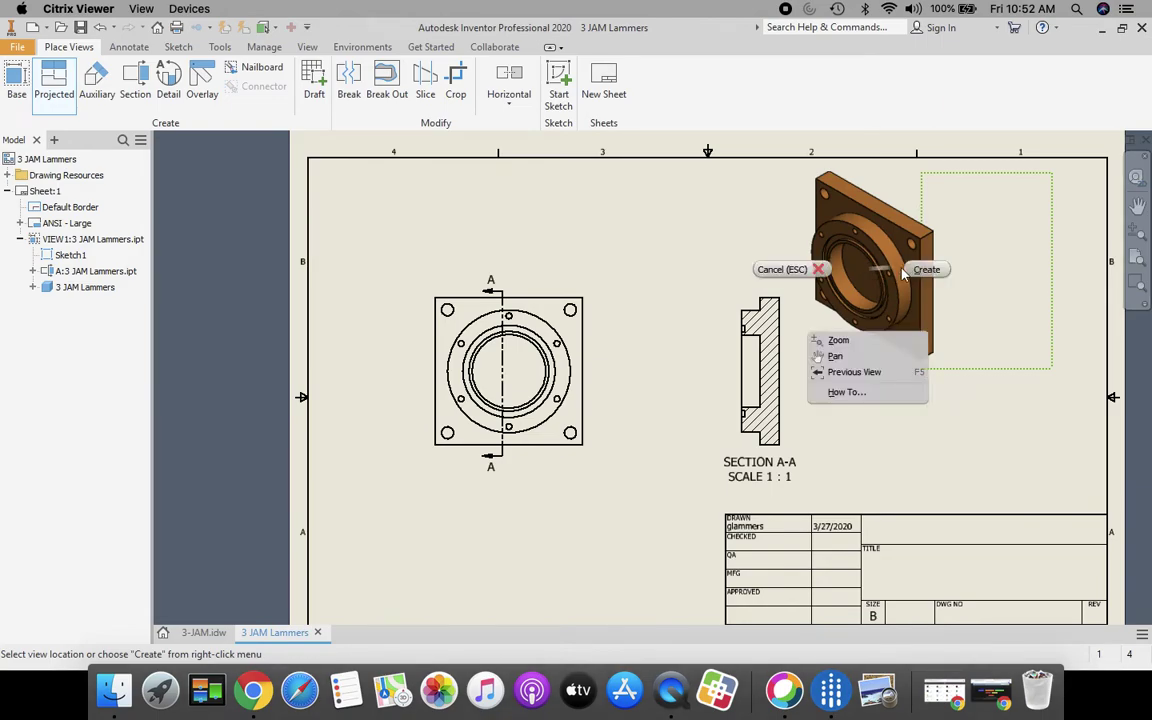
click(924, 269)
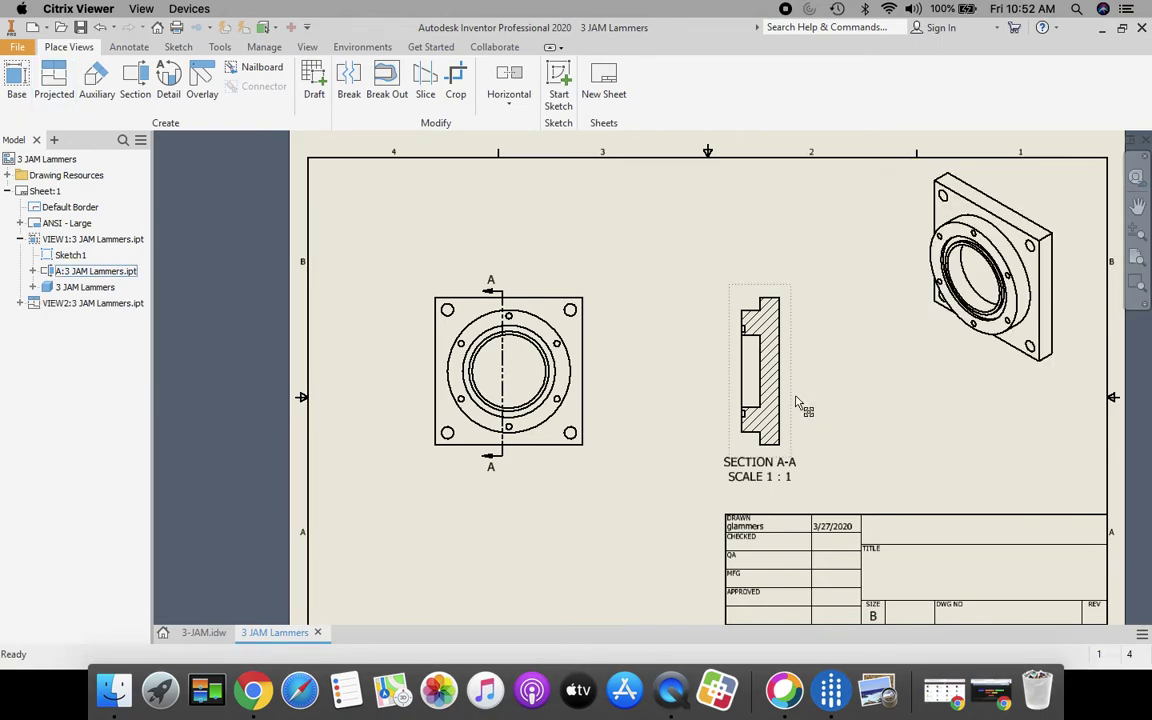
drag(793, 402, 824, 397)
drag(600, 383, 630, 386)
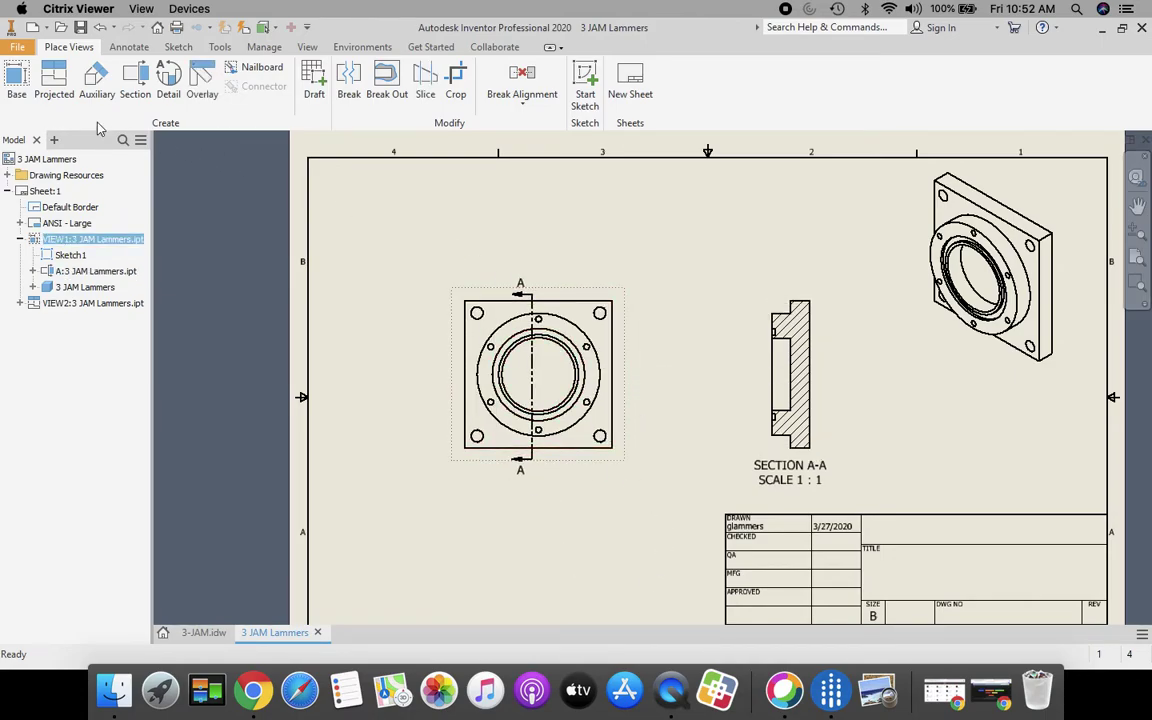
Switch to the Annotate tools and review the dimensioned 3-JAM.idw reference drawing
click(126, 48)
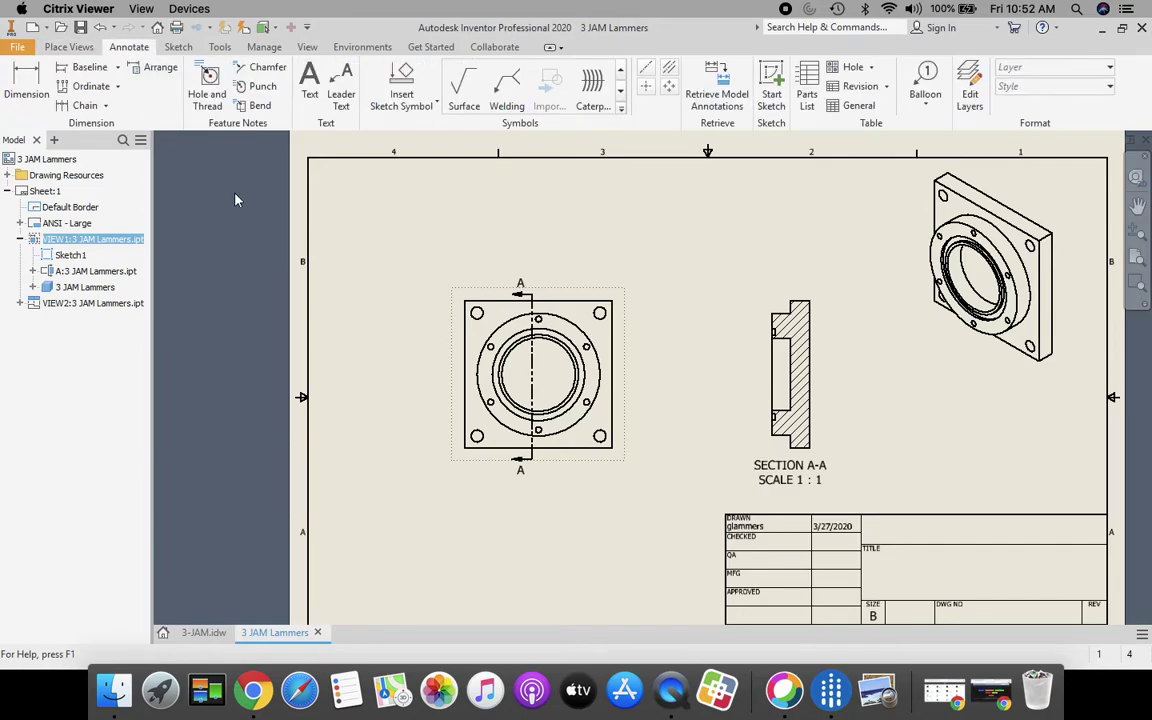
click(203, 633)
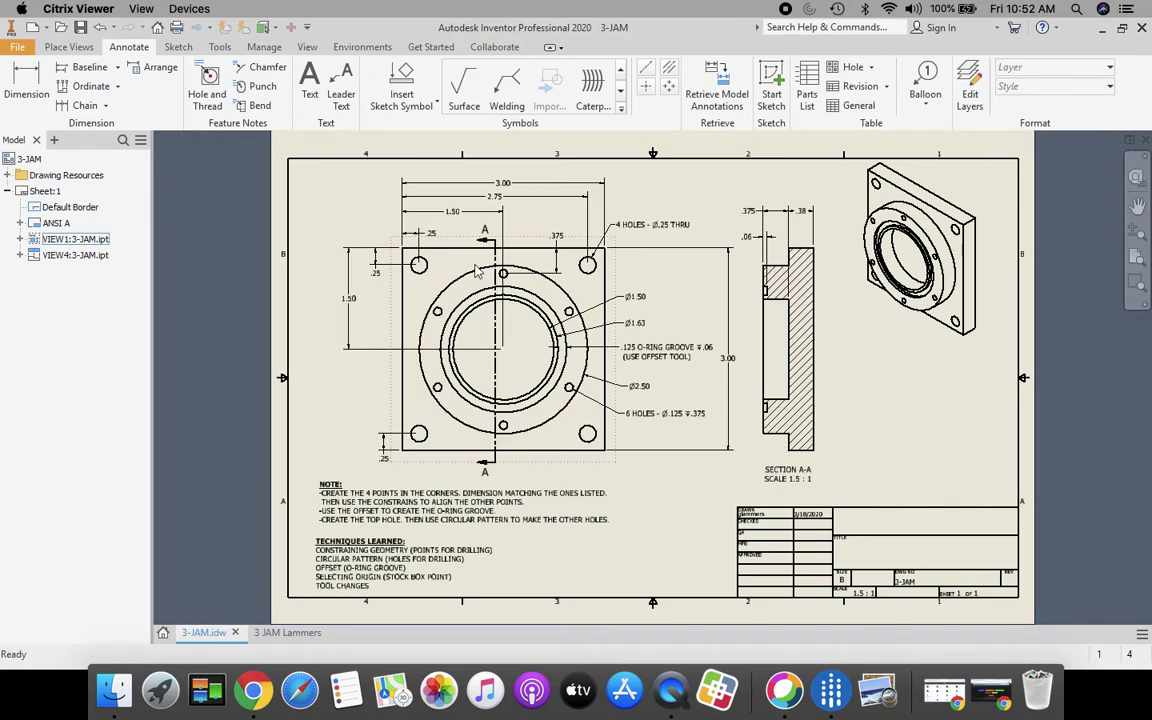
click(566, 288)
key(Escape)
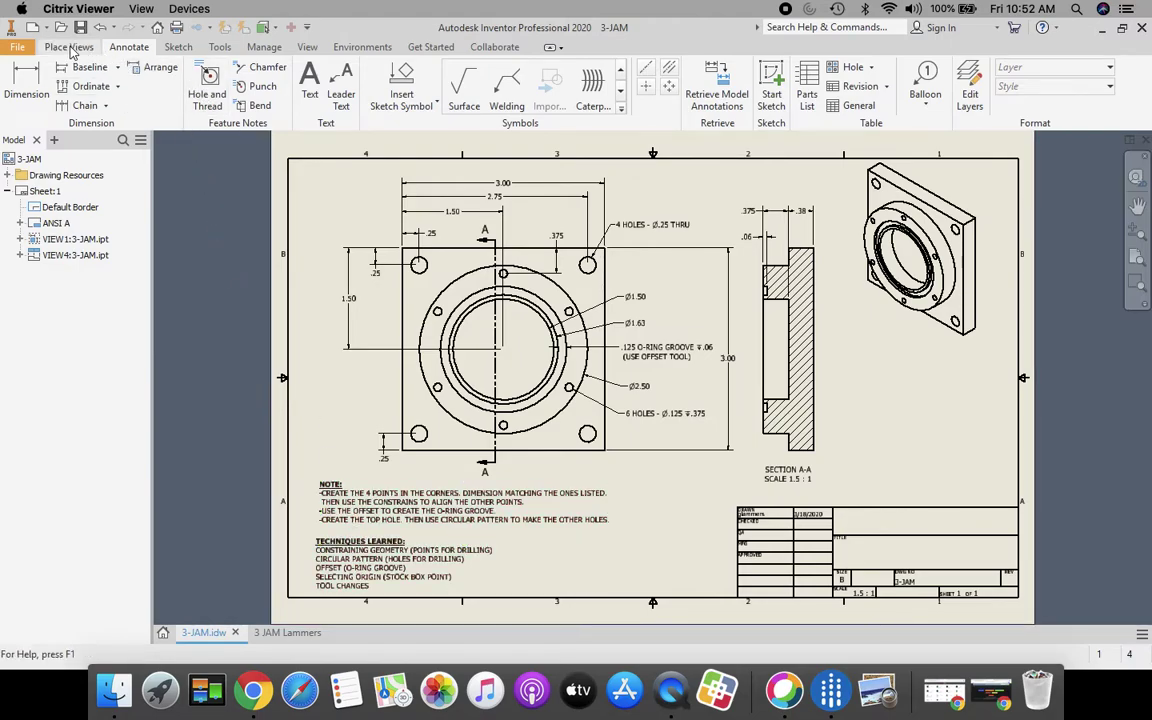
On the 3 JAM Lammers sheet, dimension Section A-A with .38, .06 and .38
click(288, 632)
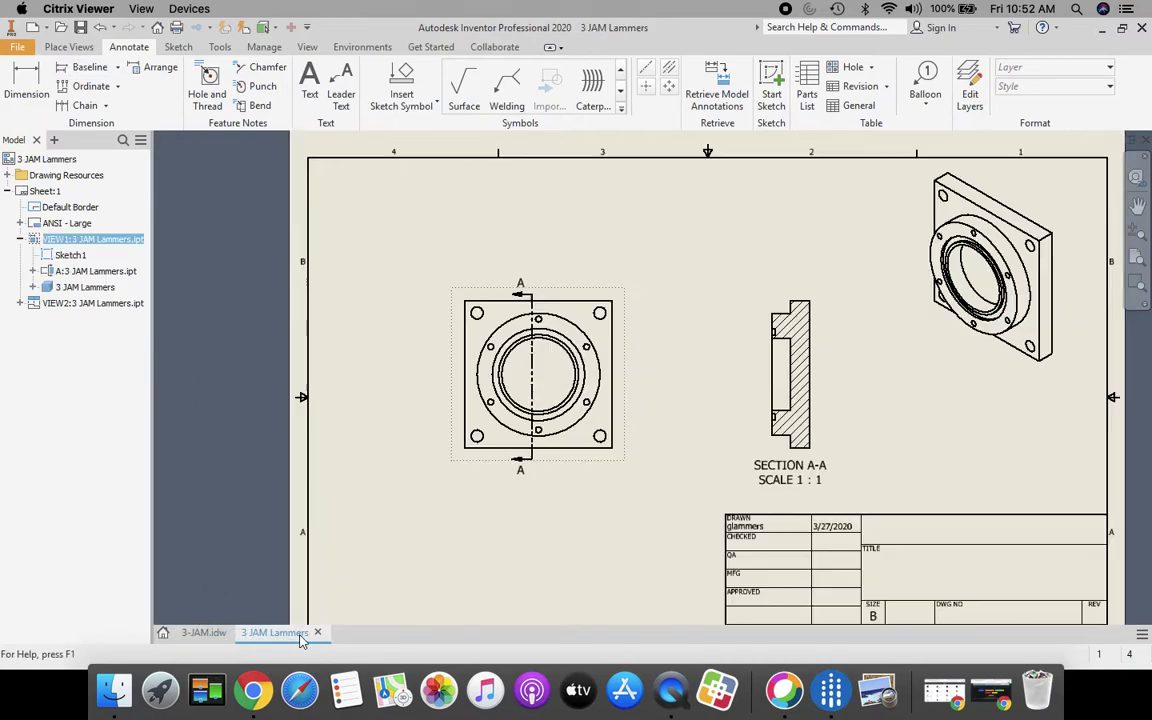
scroll(728, 386, up, 3)
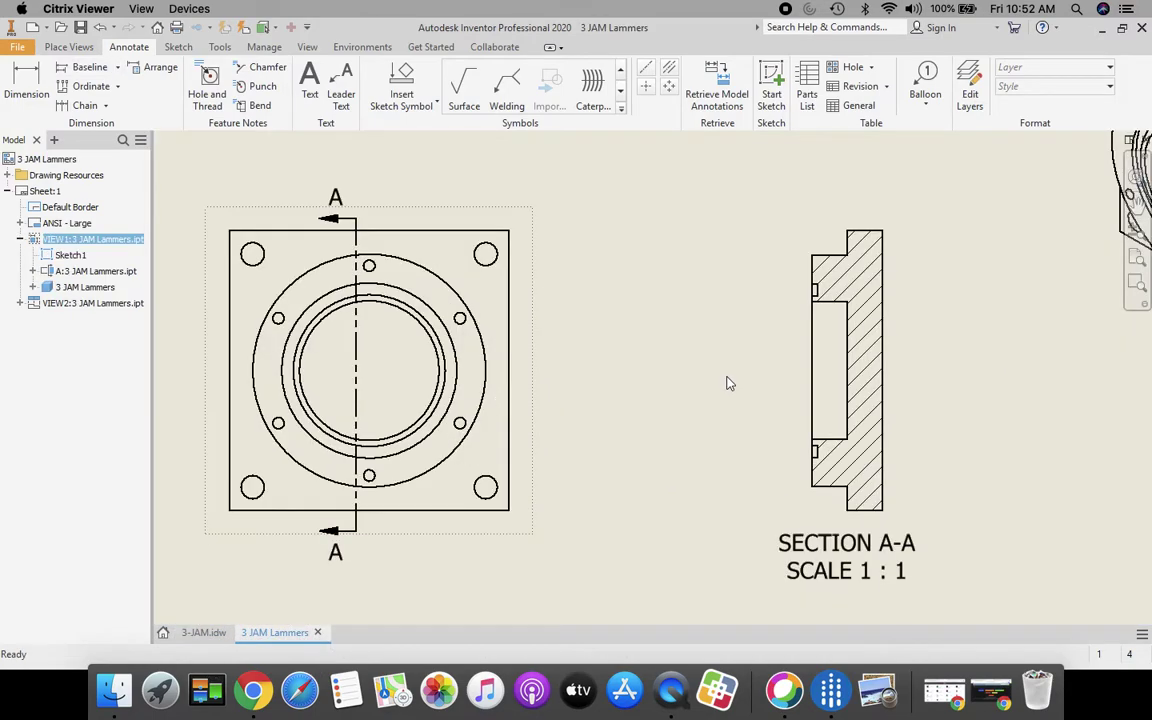
click(26, 82)
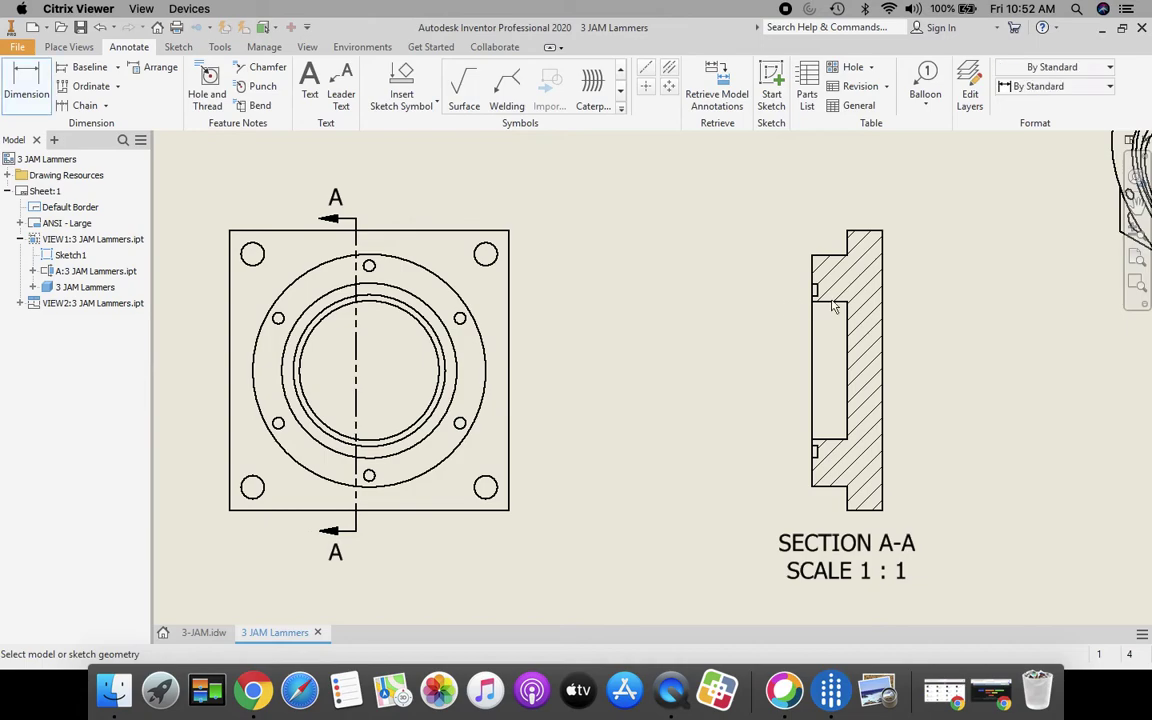
click(847, 320)
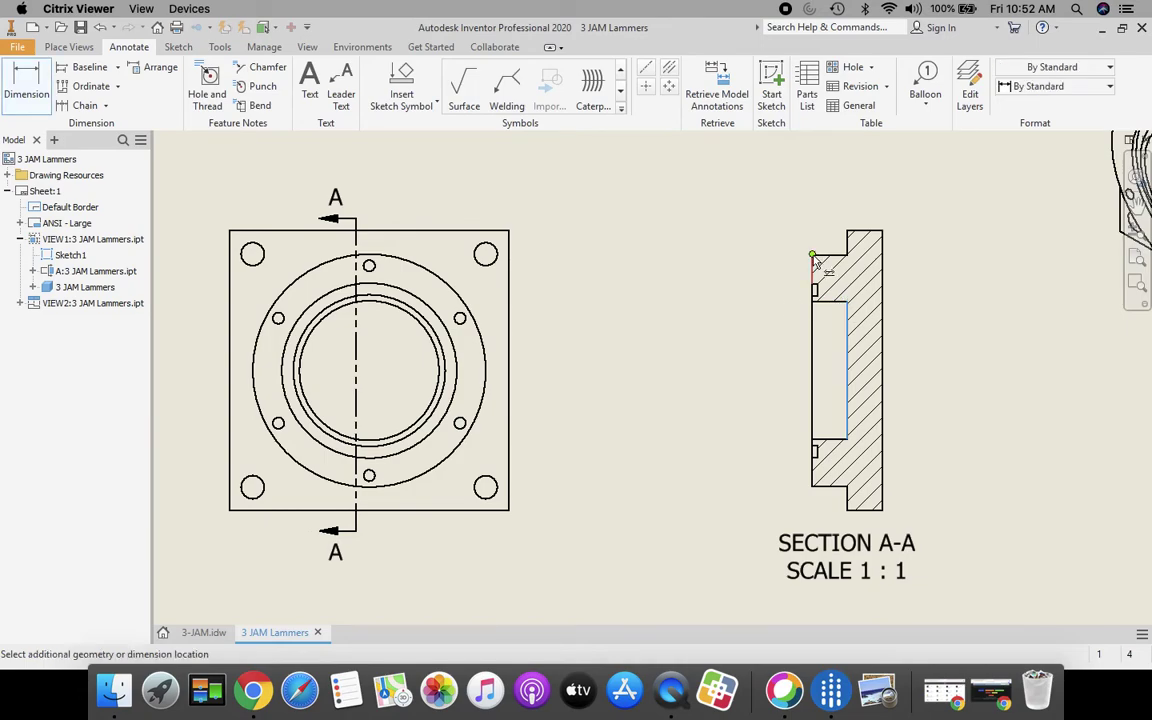
click(813, 256)
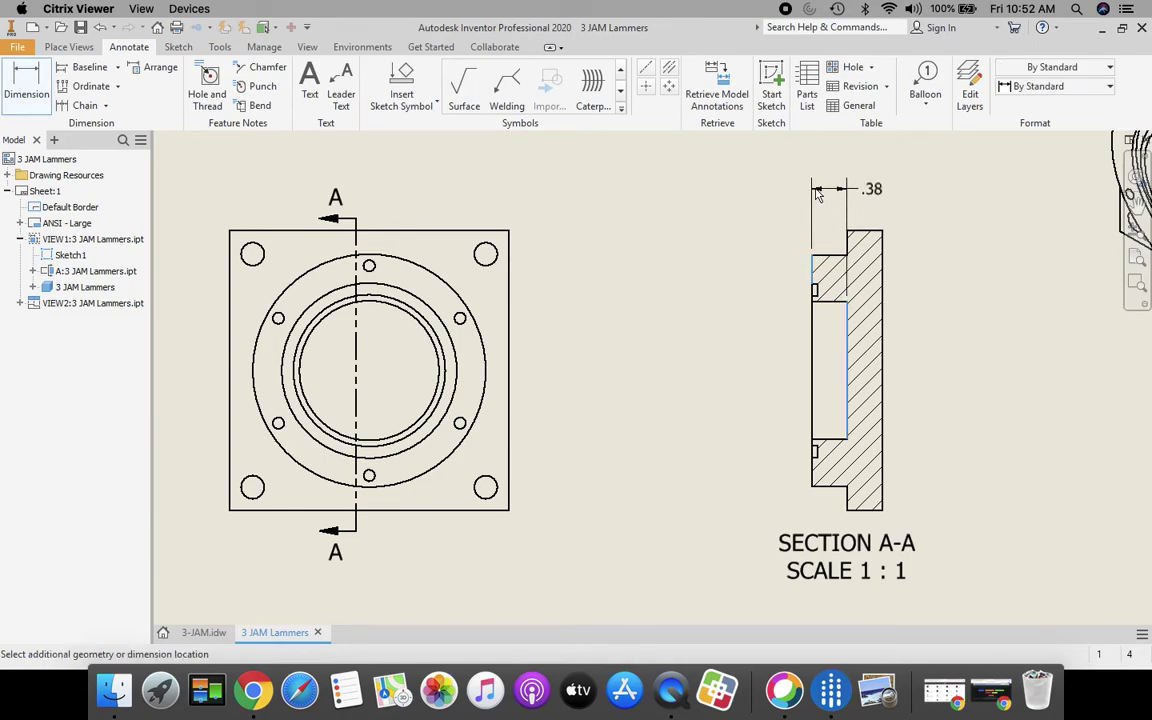
key(Escape)
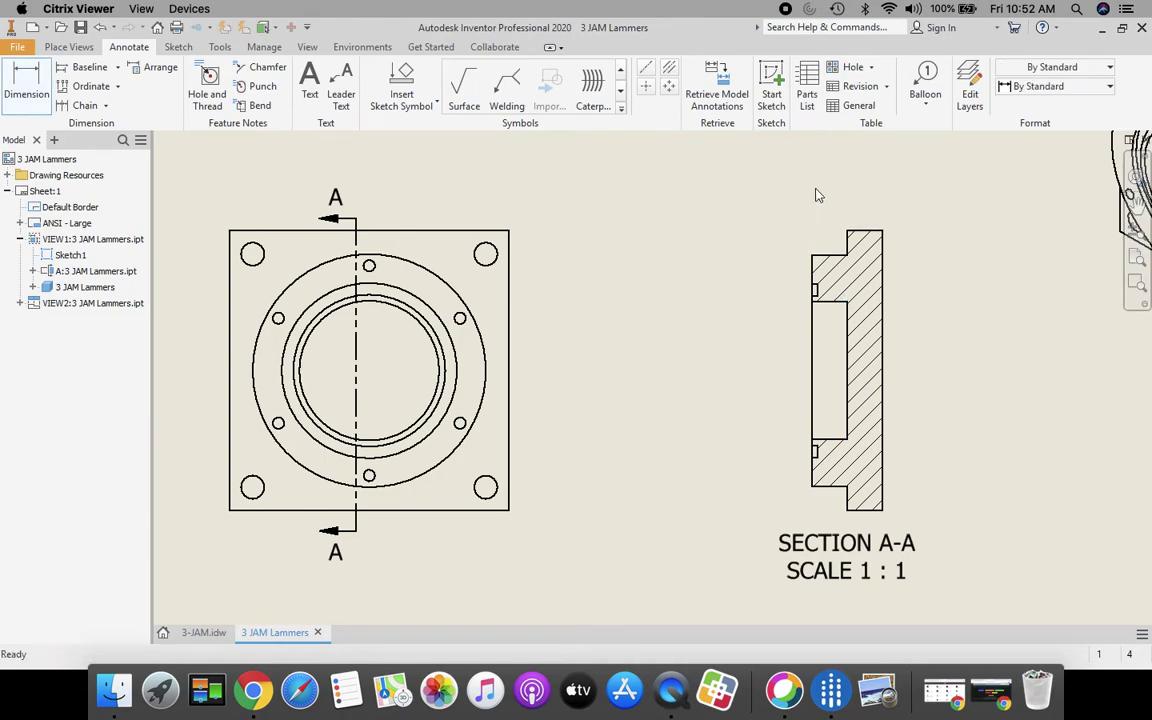
click(815, 262)
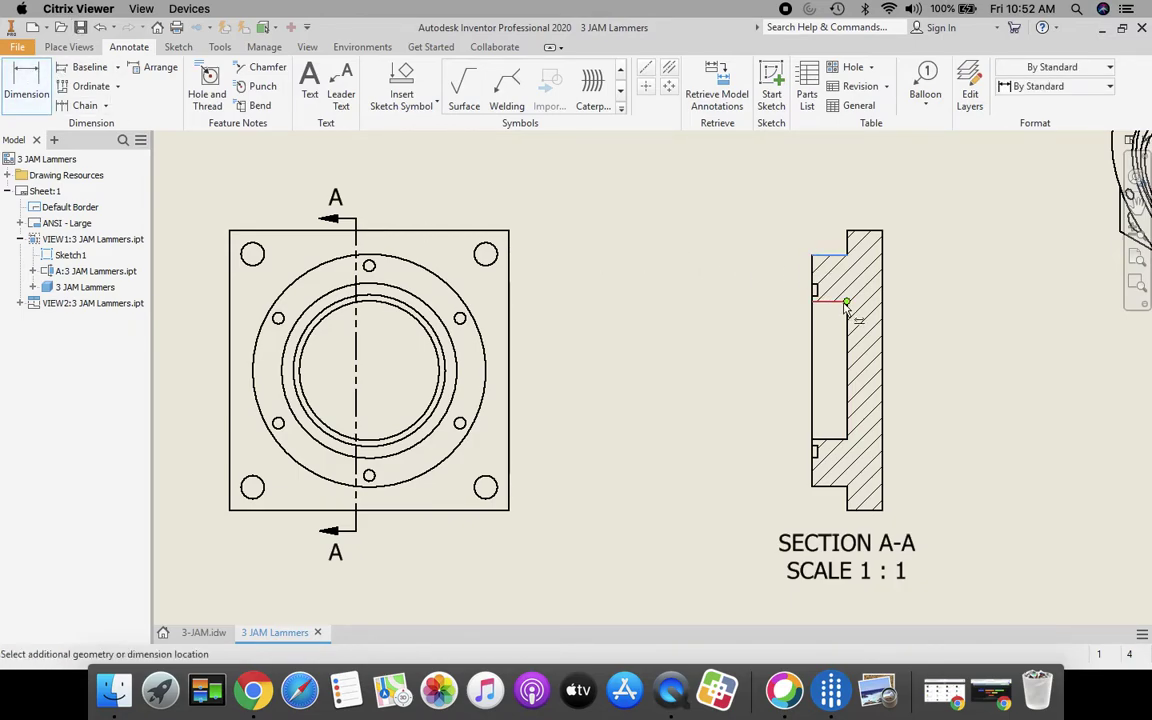
click(815, 186)
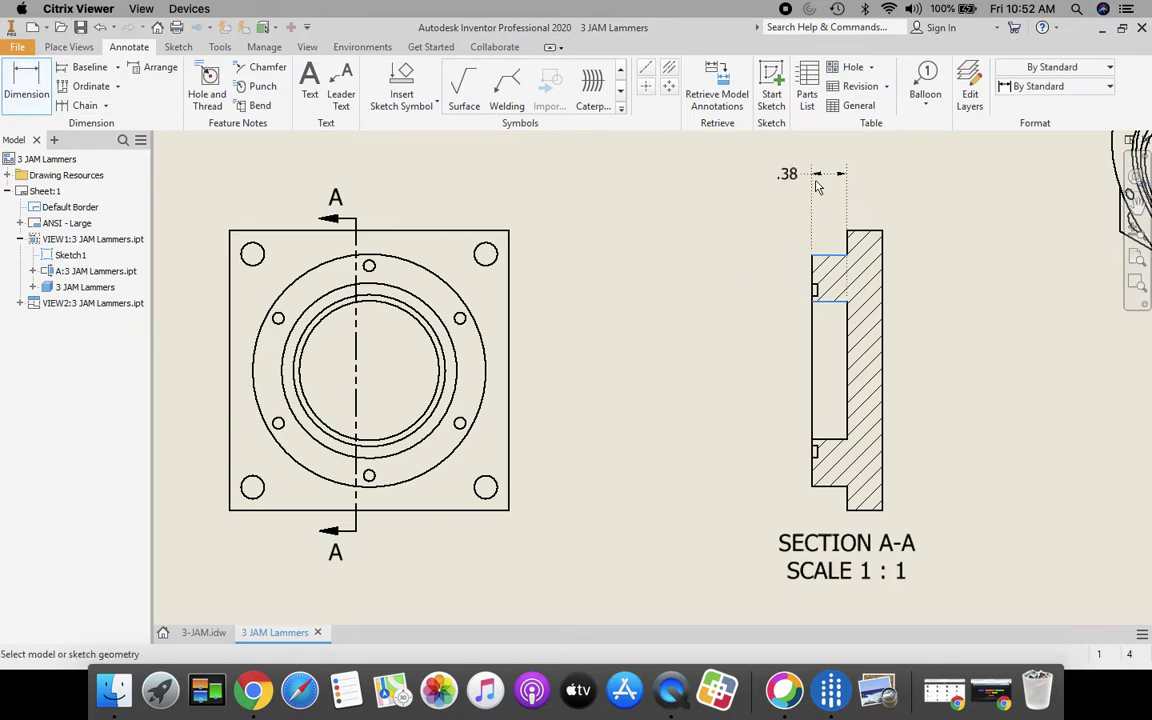
click(814, 287)
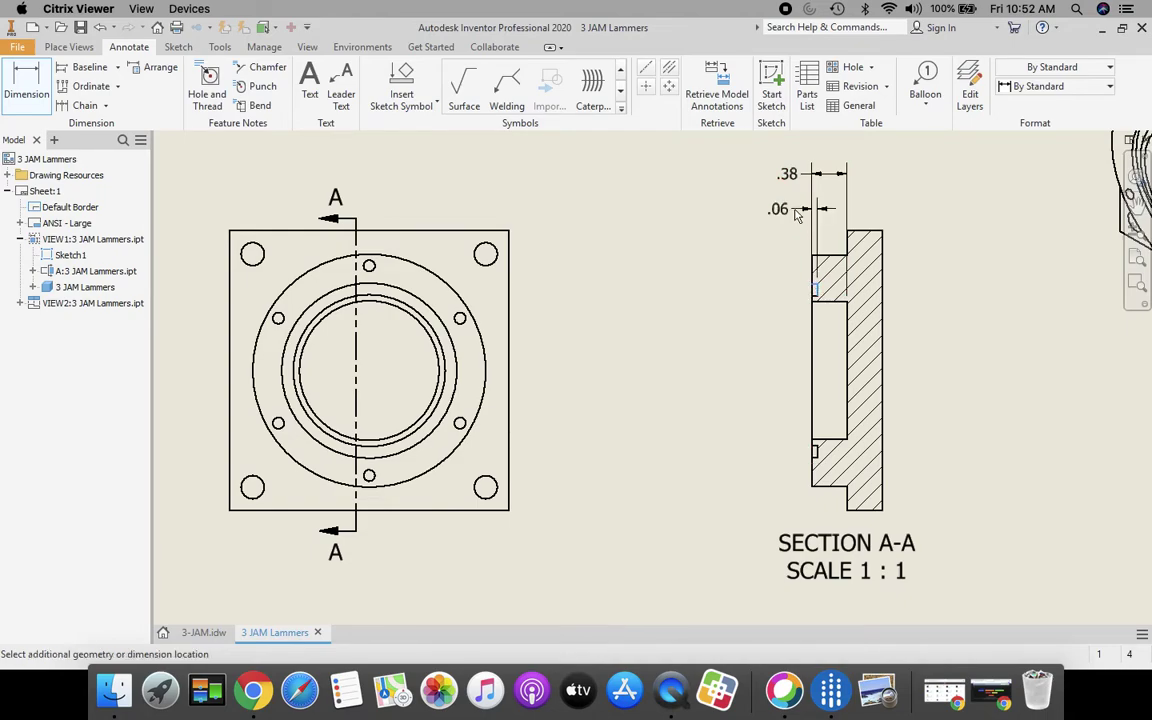
click(818, 208)
click(876, 234)
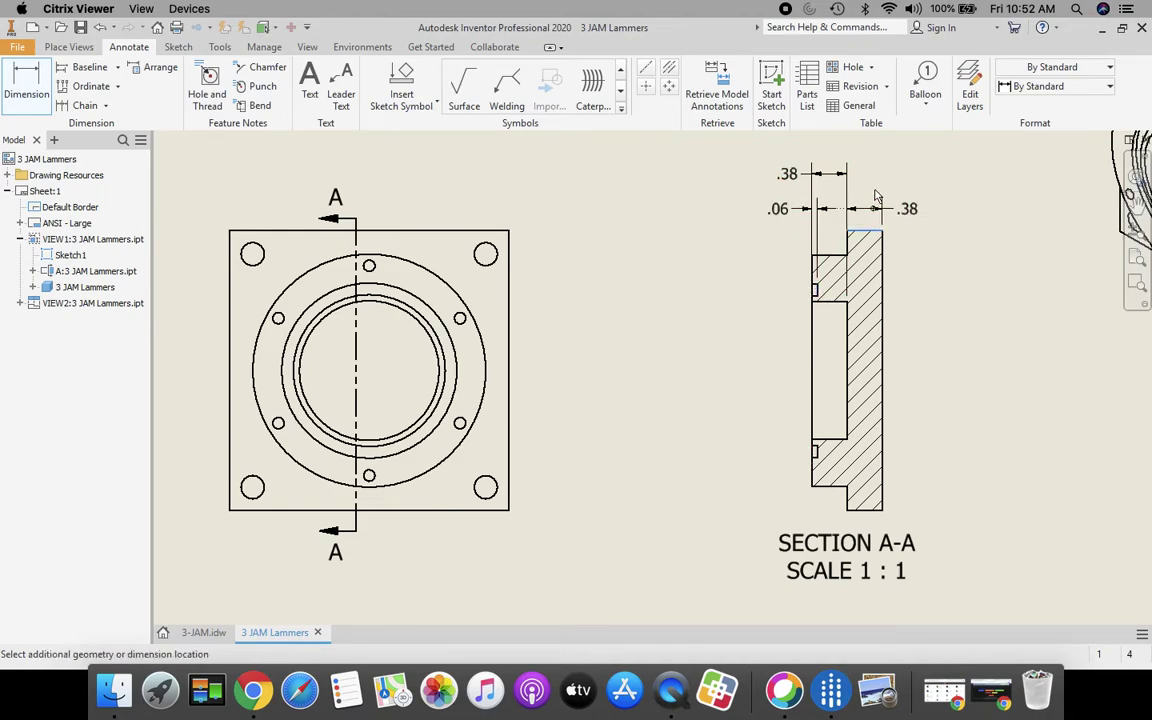
click(890, 173)
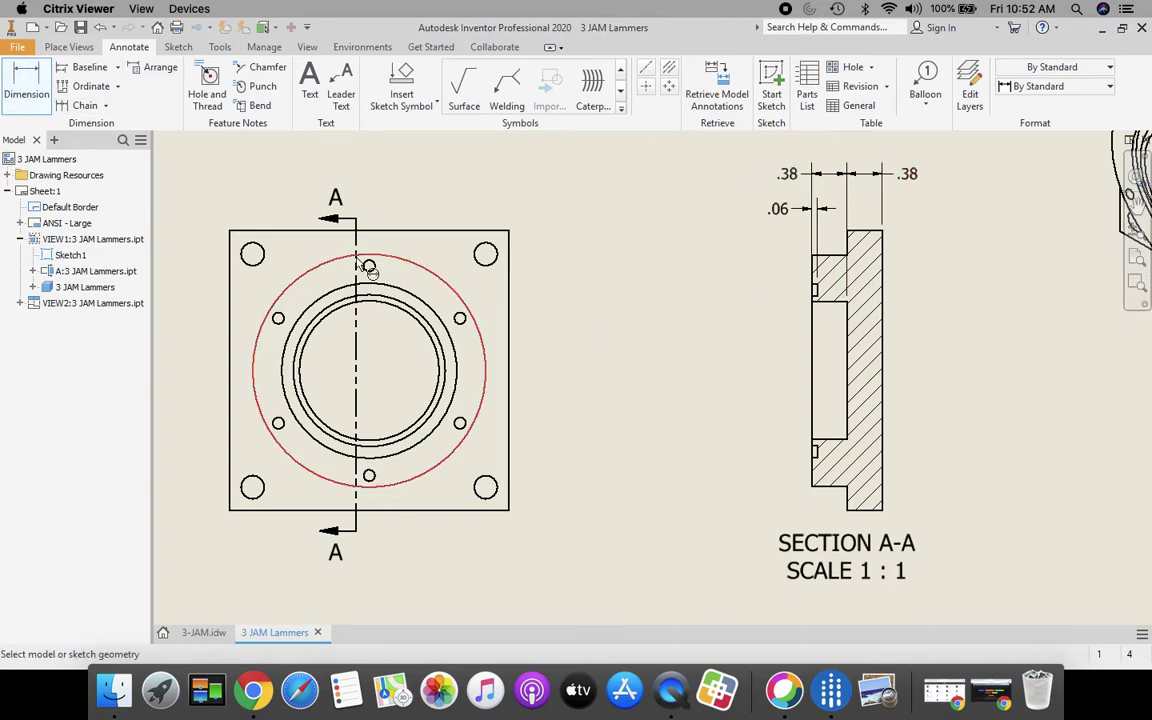
Dimension the corner hole offsets from the base view edges as .25 (three dimensions)
click(231, 256)
click(253, 254)
click(256, 208)
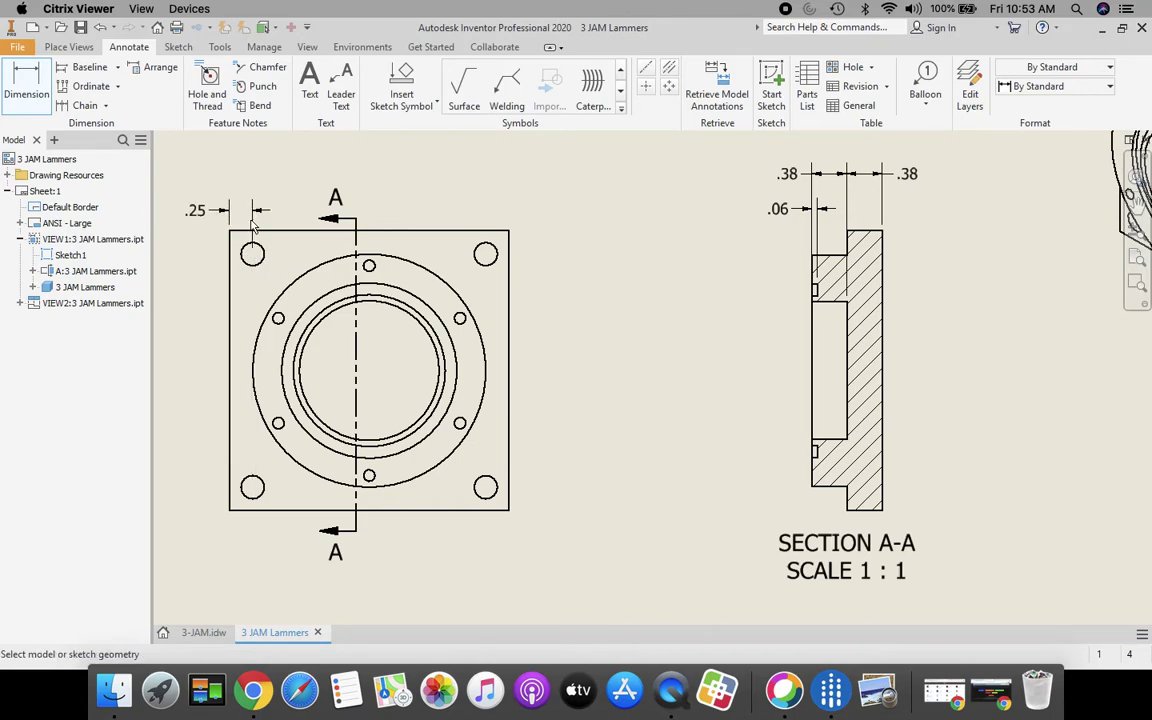
click(253, 231)
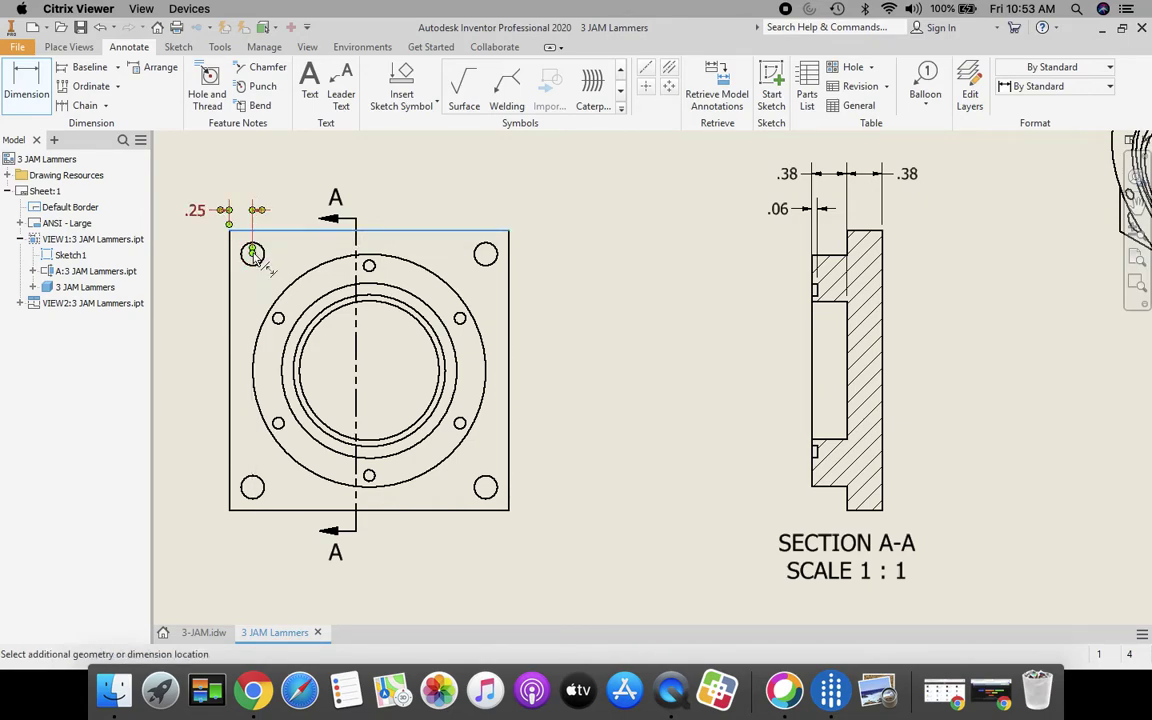
click(252, 254)
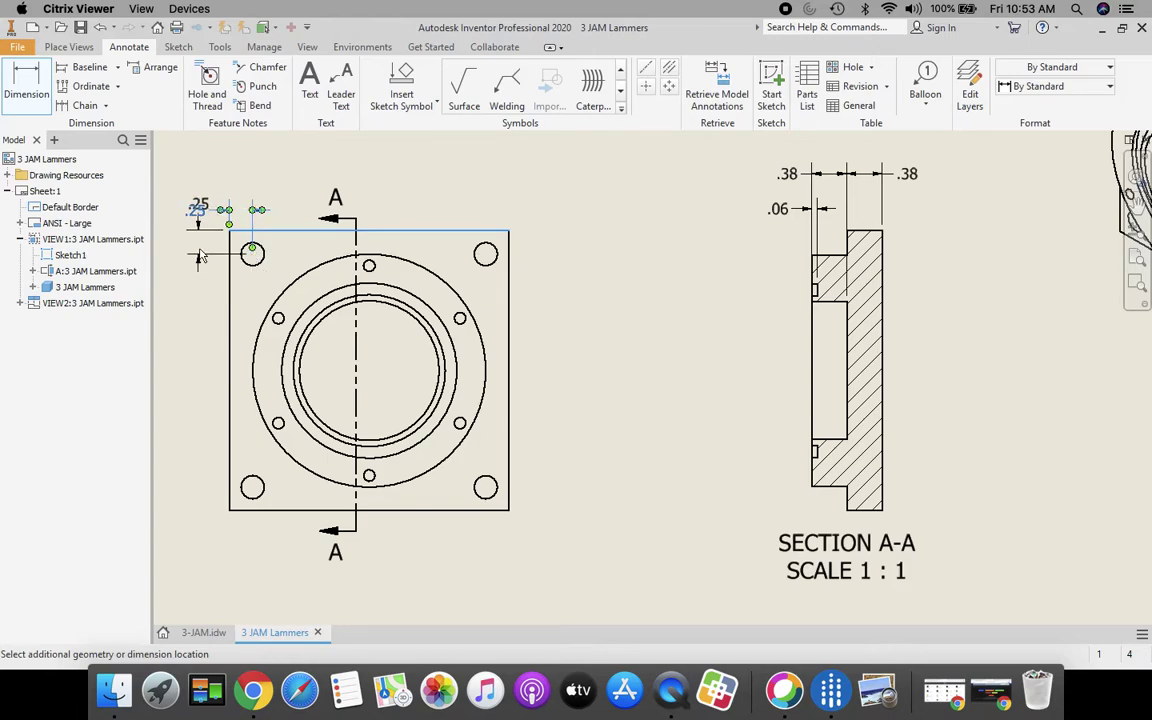
click(165, 250)
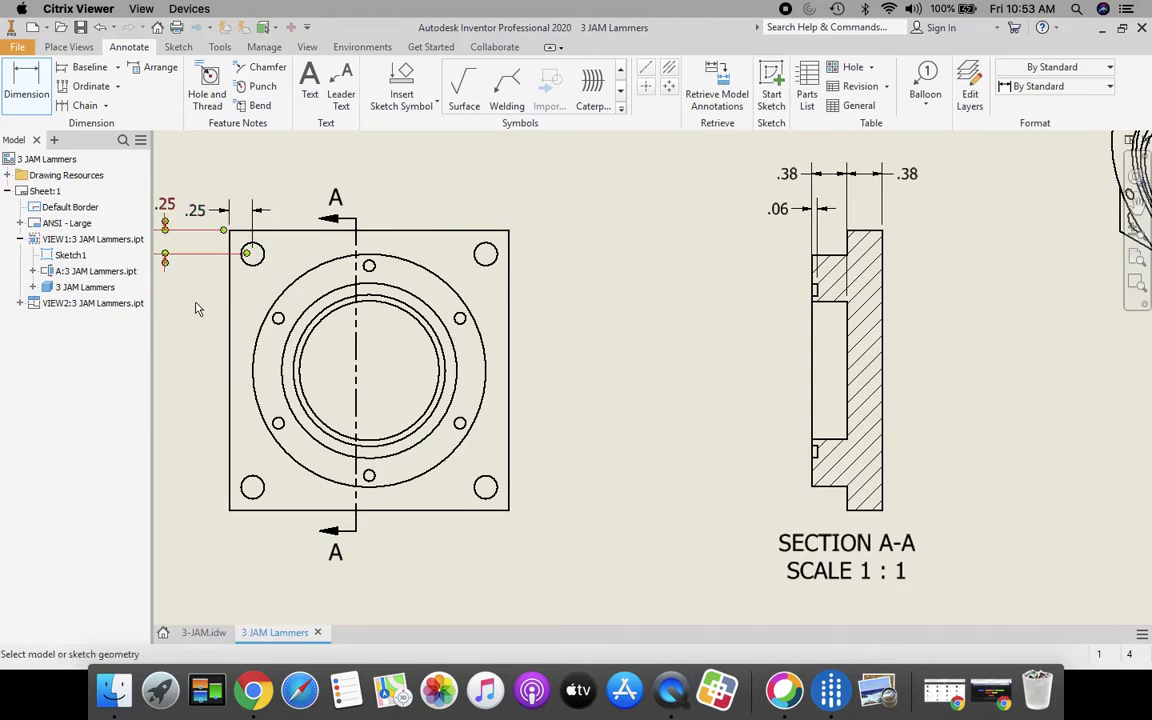
click(265, 510)
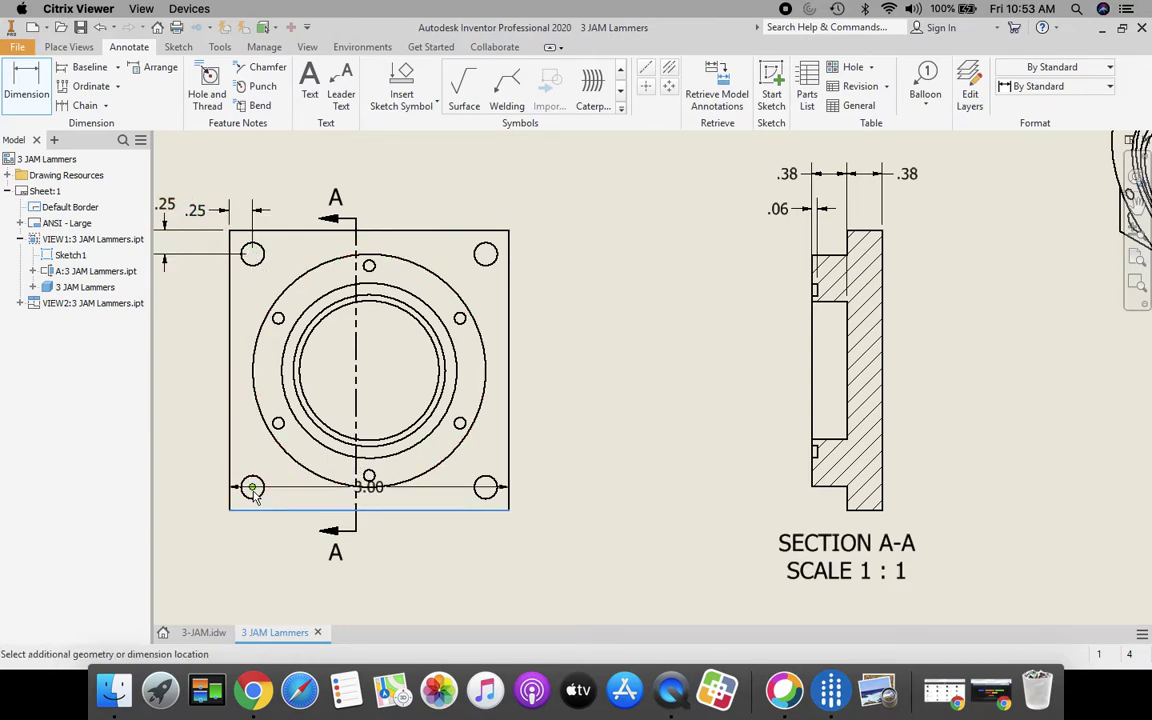
click(252, 487)
click(196, 497)
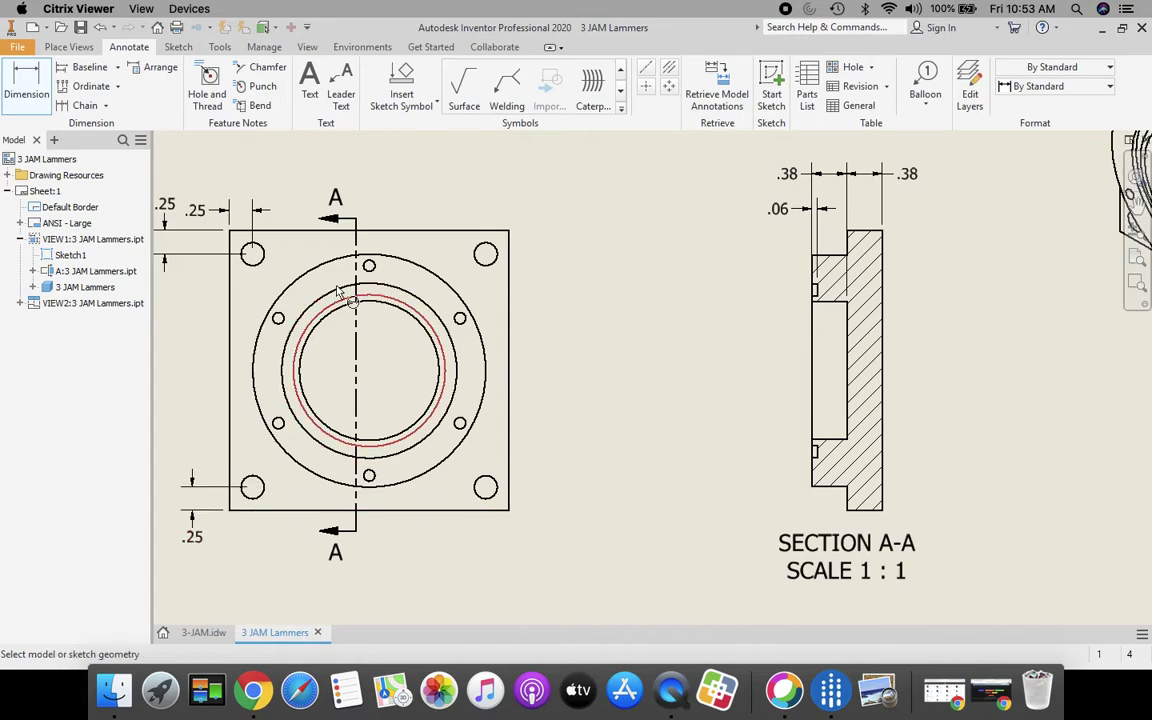
Add the 2.75 hole spacing and 1.50 edge-to-centre dimensions above the base view
click(229, 272)
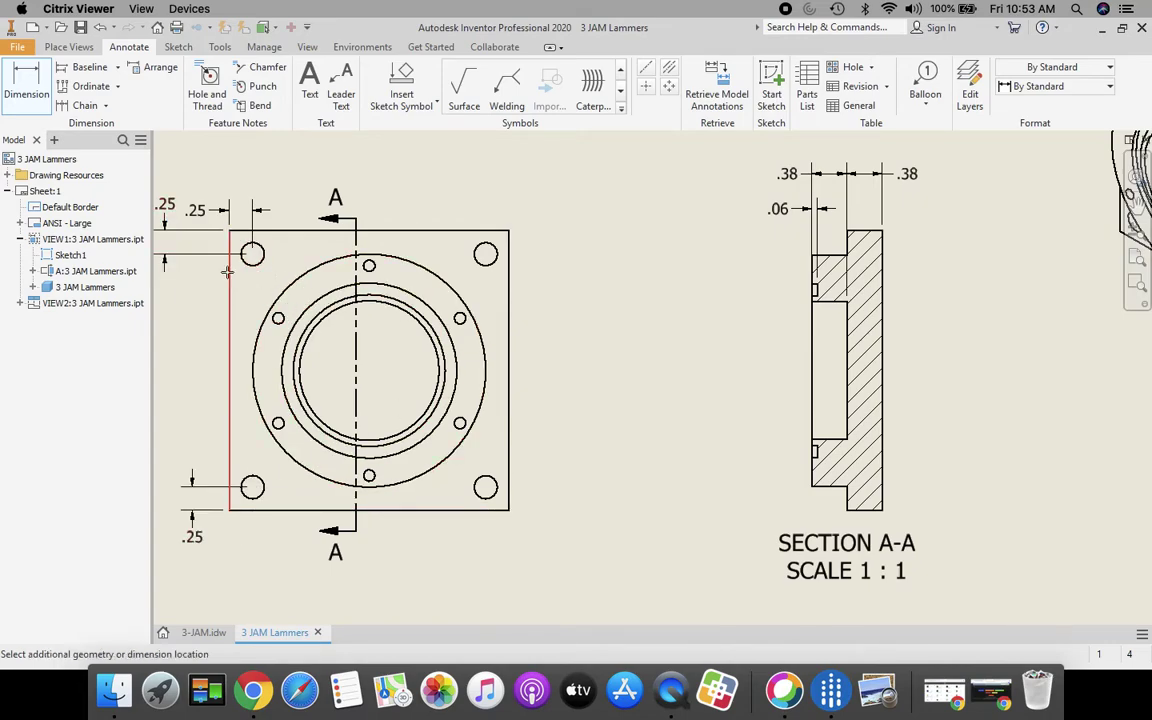
click(485, 253)
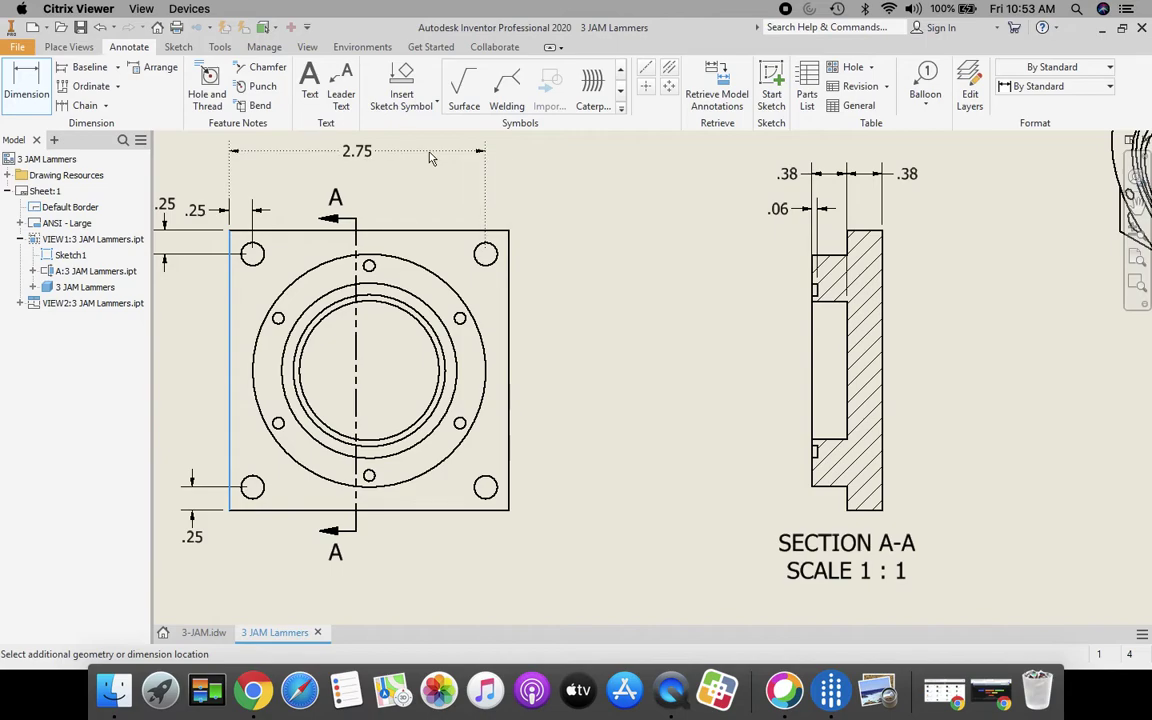
click(431, 147)
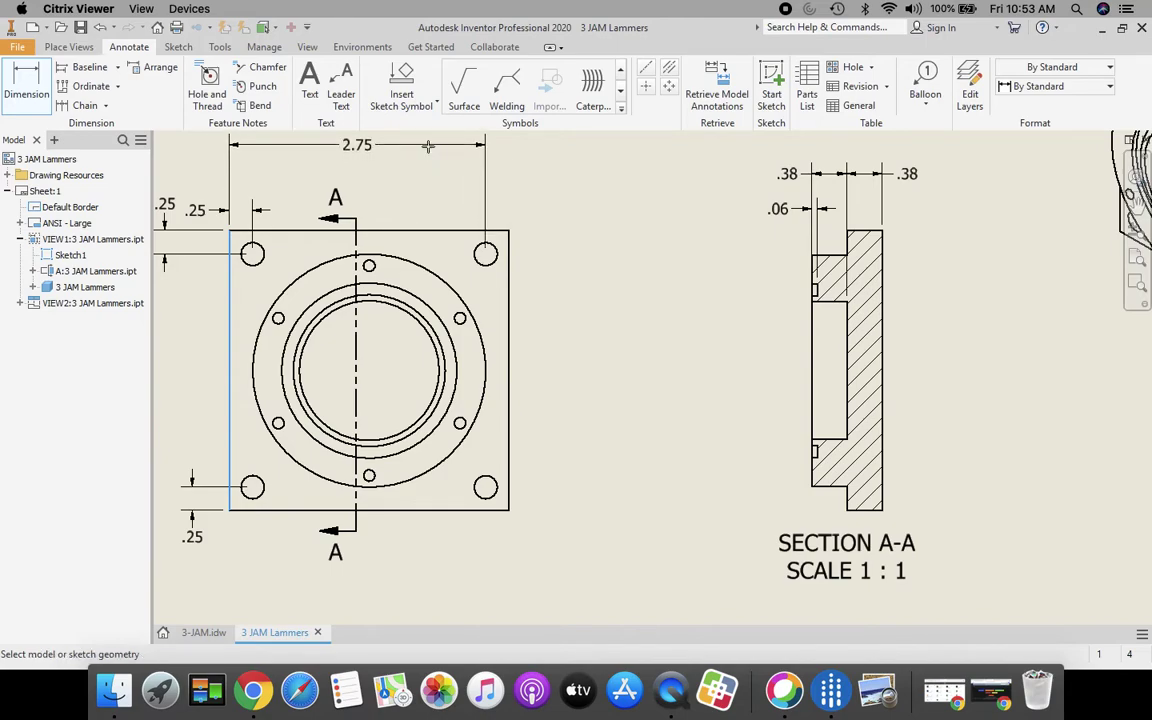
click(232, 289)
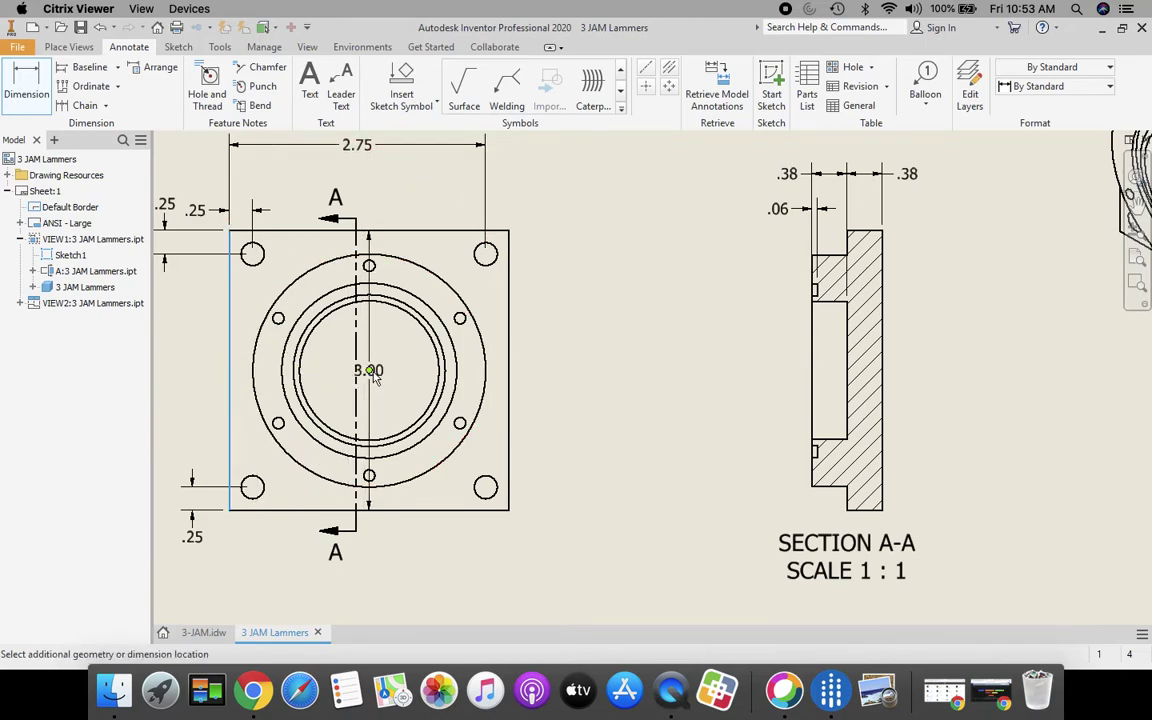
click(370, 370)
click(335, 178)
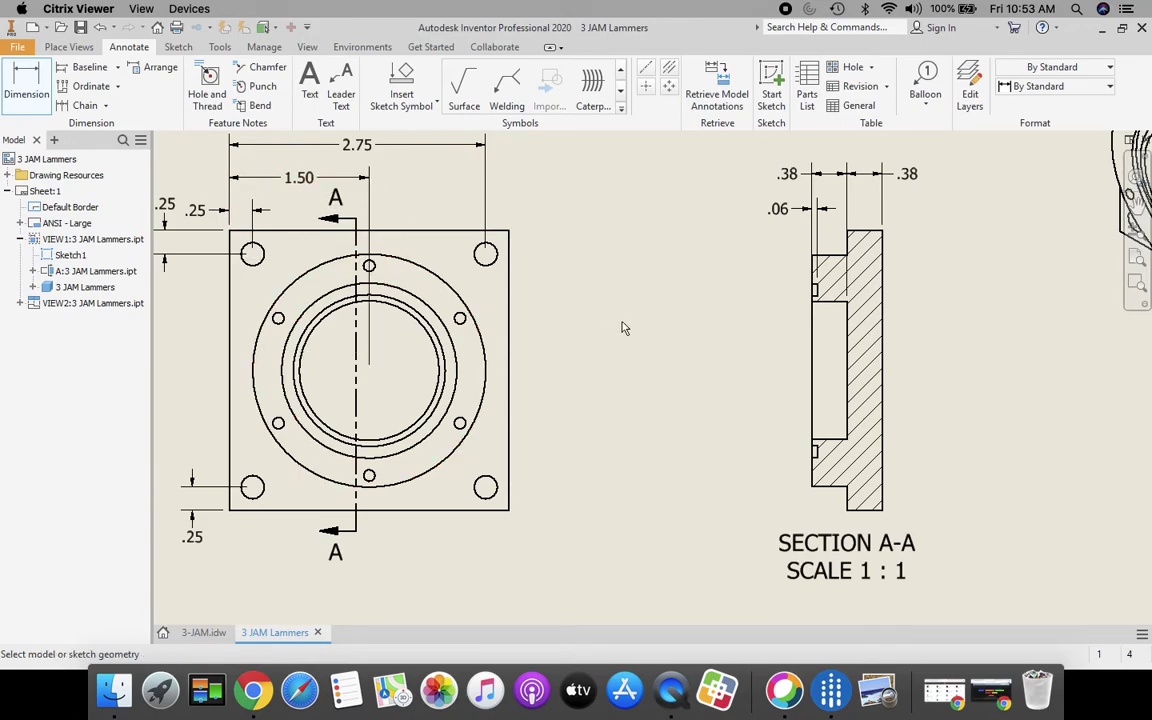
Add hole notes Ø.25 THRU on a corner hole and Ø.13 ↓ .38 on a bolt-circle hole
click(227, 104)
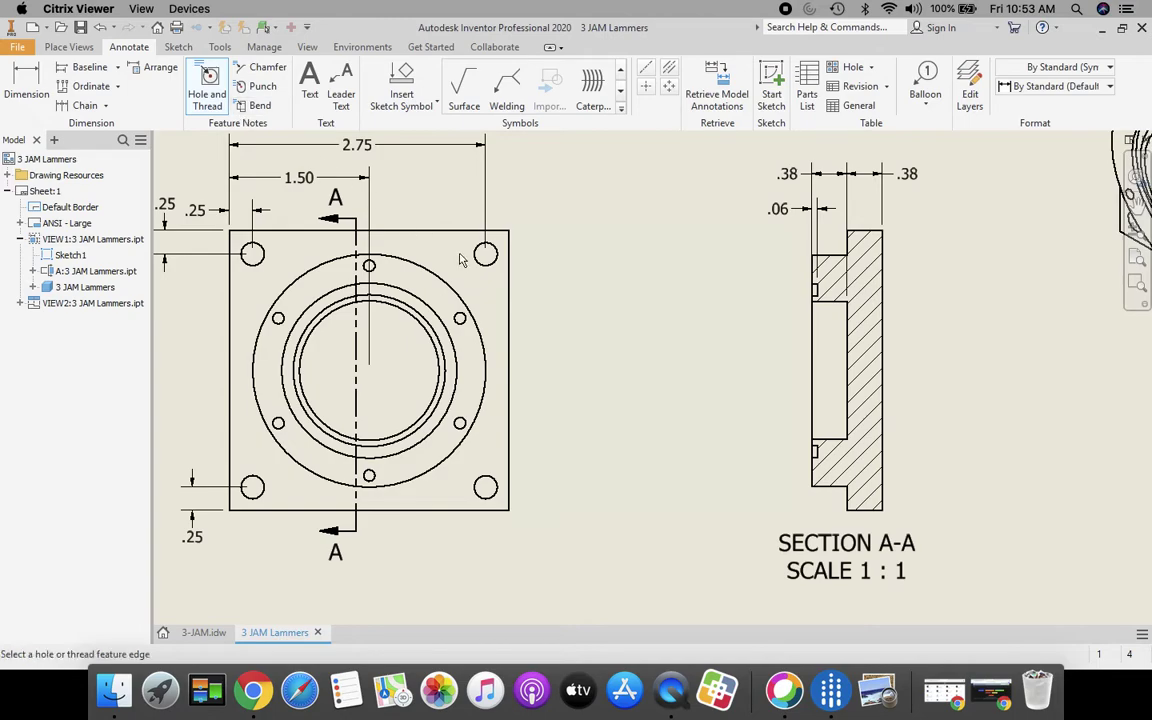
click(487, 258)
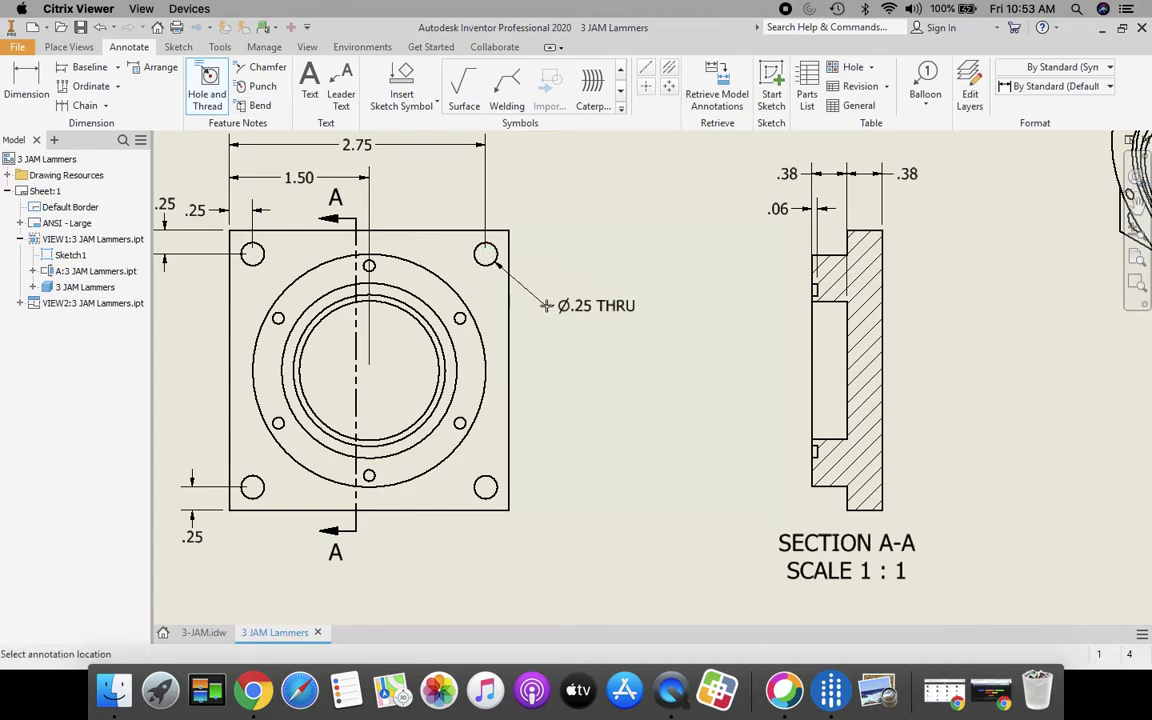
click(545, 287)
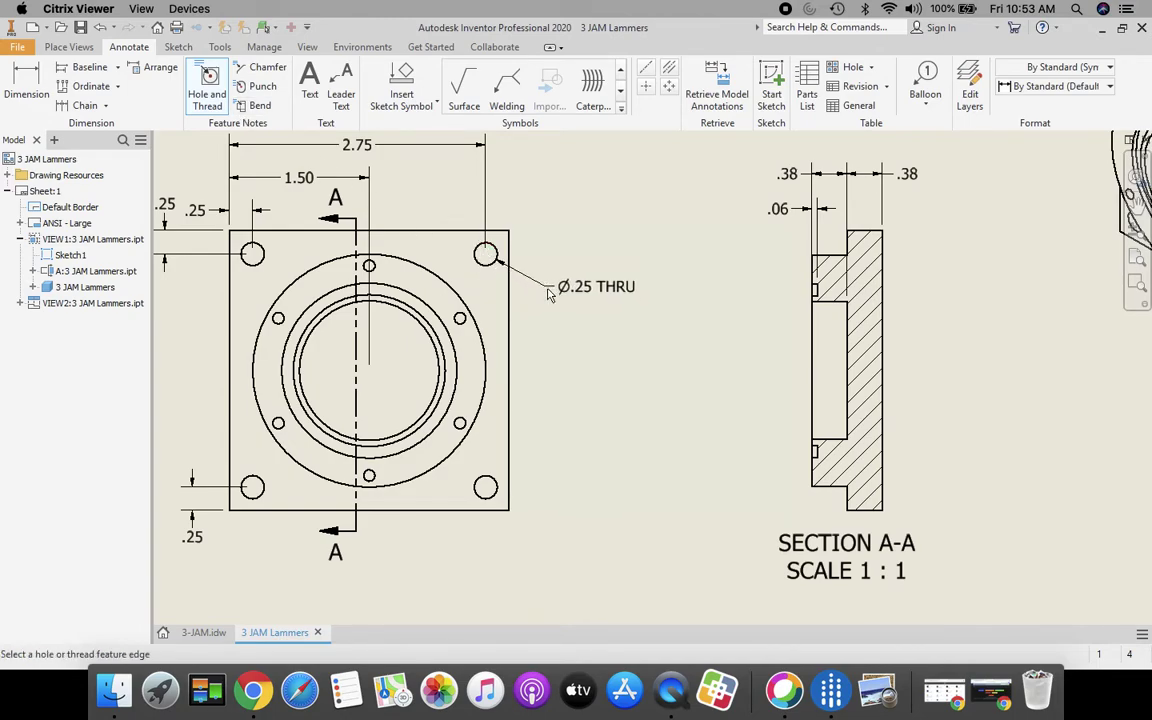
click(460, 319)
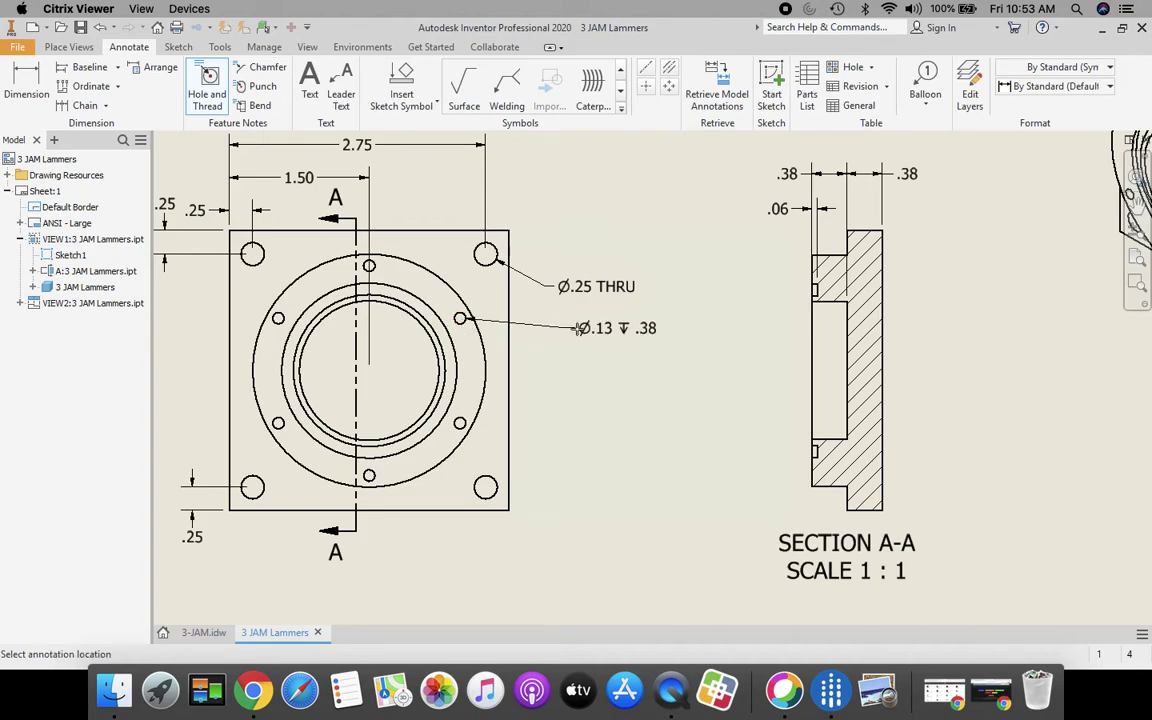
click(550, 327)
Dimension the bolt circle, inner circle and groove diameters: Ø2.50, Ø1.50, Ø1.63
click(26, 85)
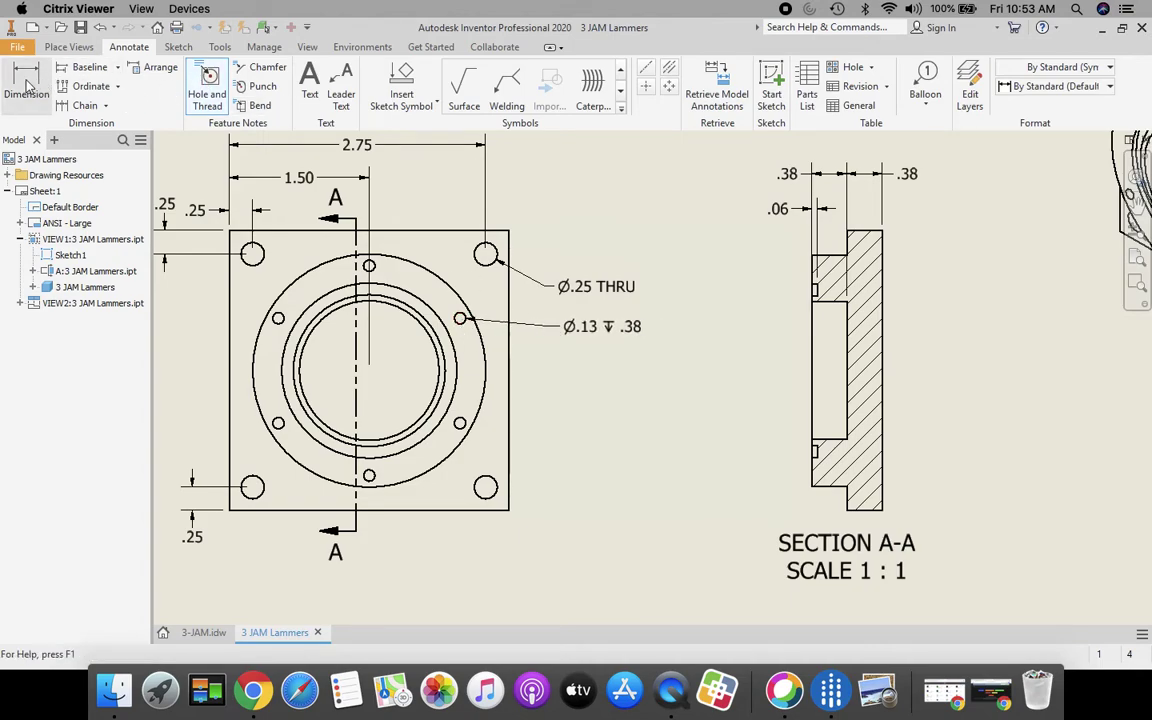
click(487, 363)
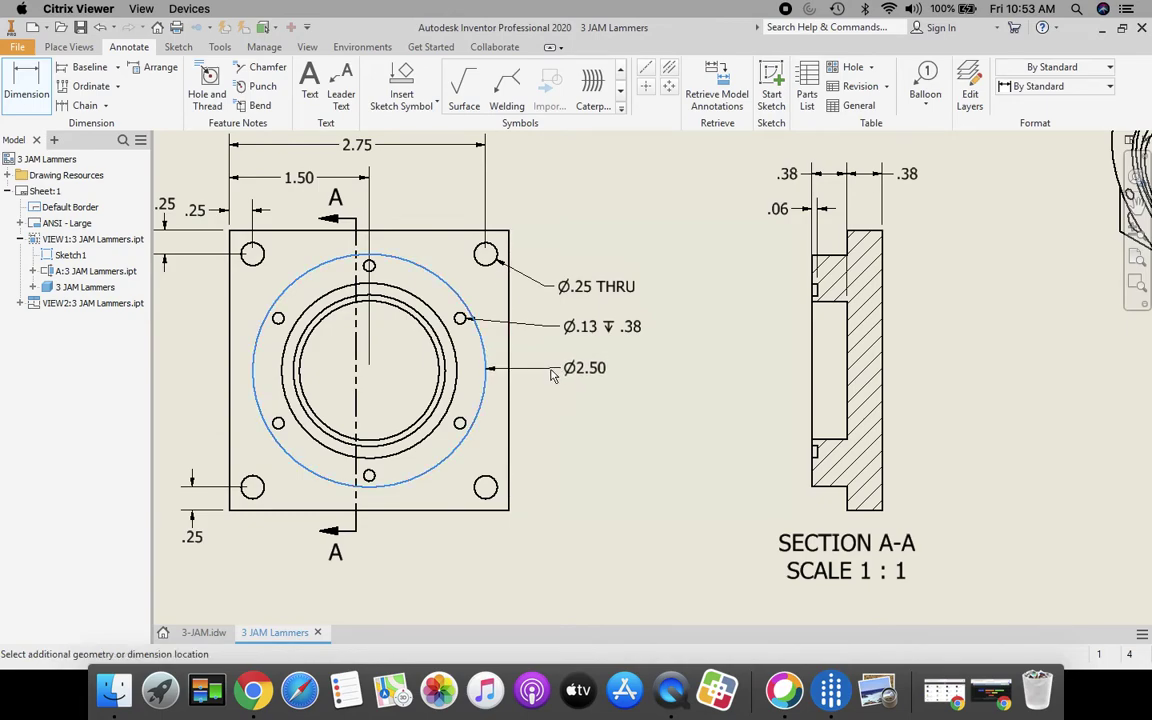
click(552, 371)
click(440, 398)
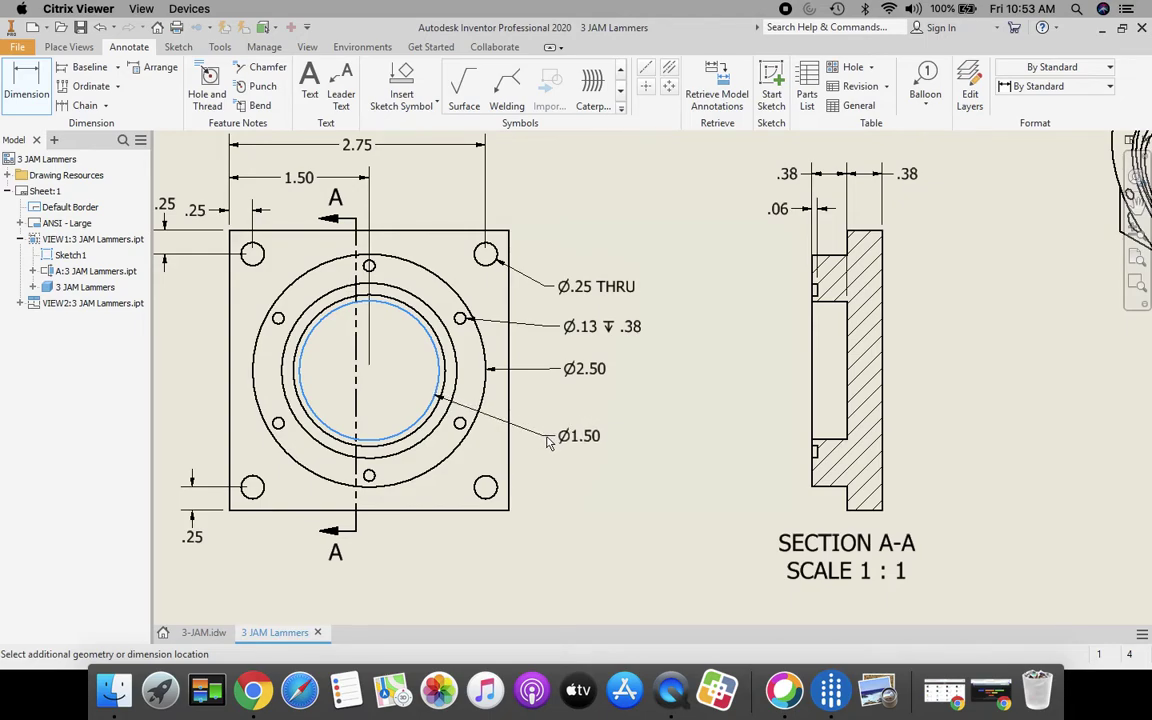
click(550, 441)
click(446, 386)
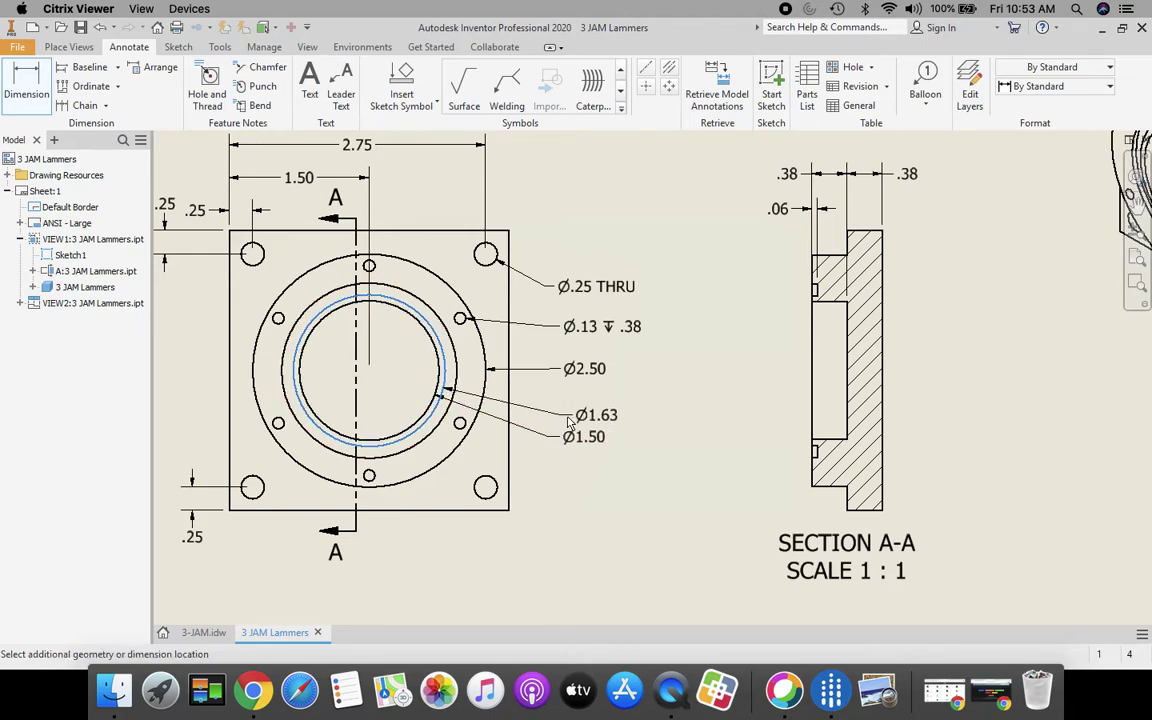
click(550, 409)
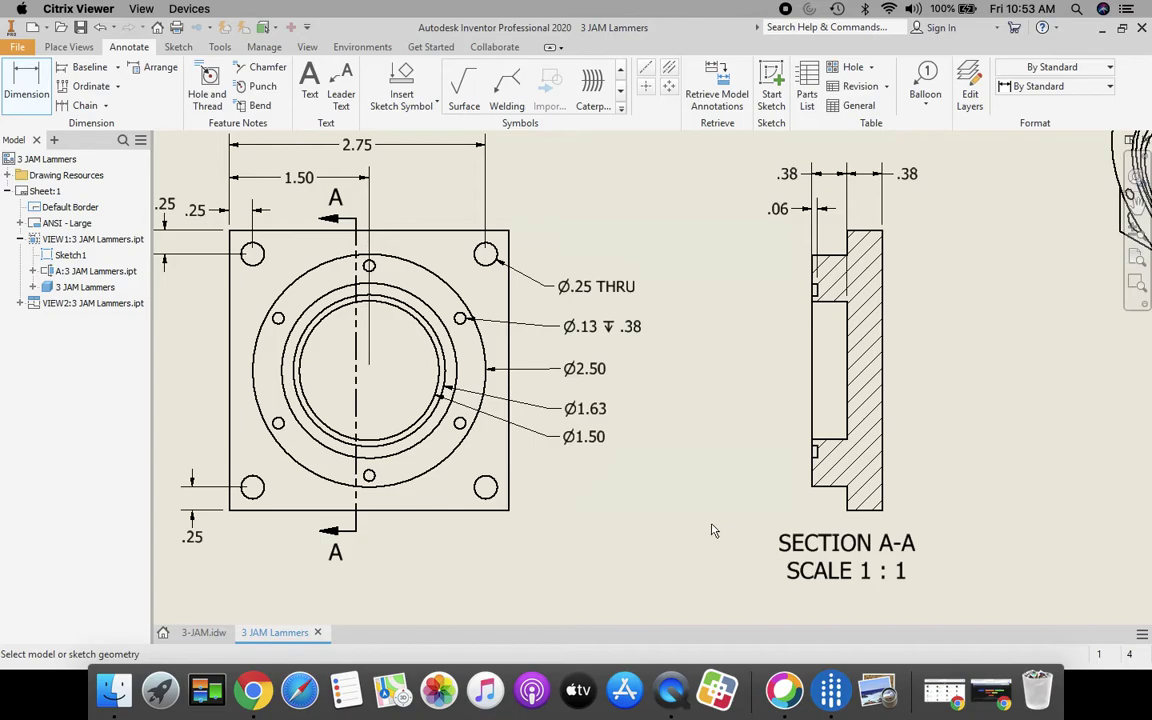
scroll(645, 489, down, 3)
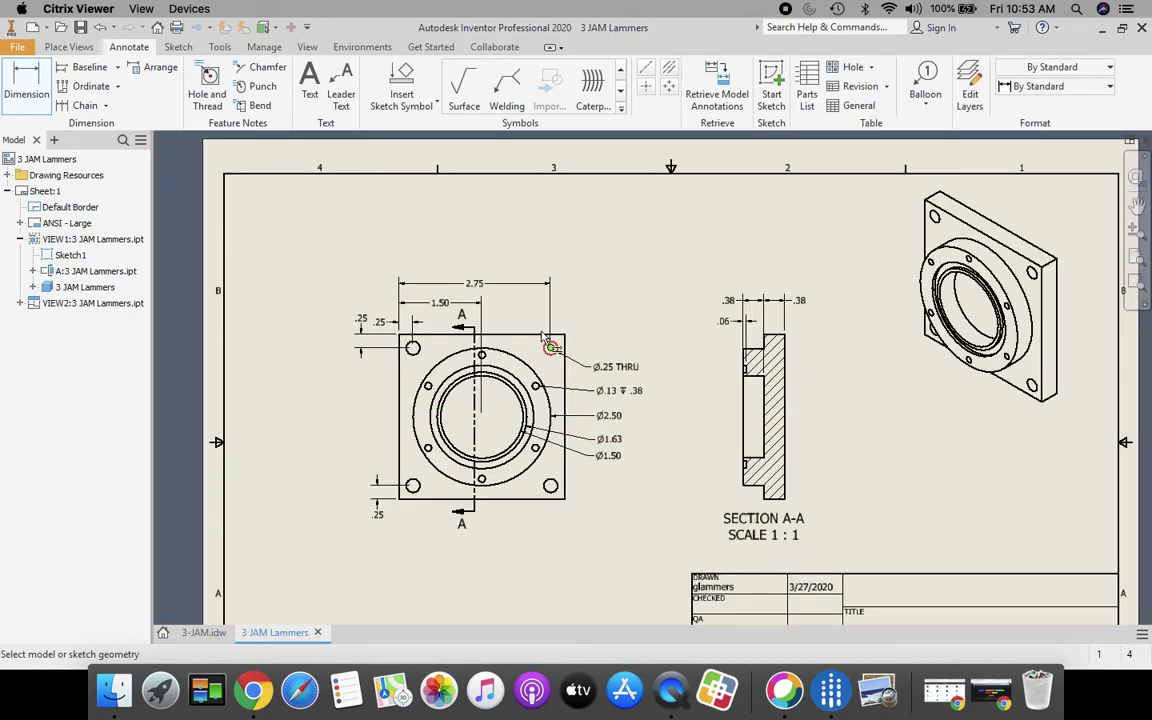
click(200, 632)
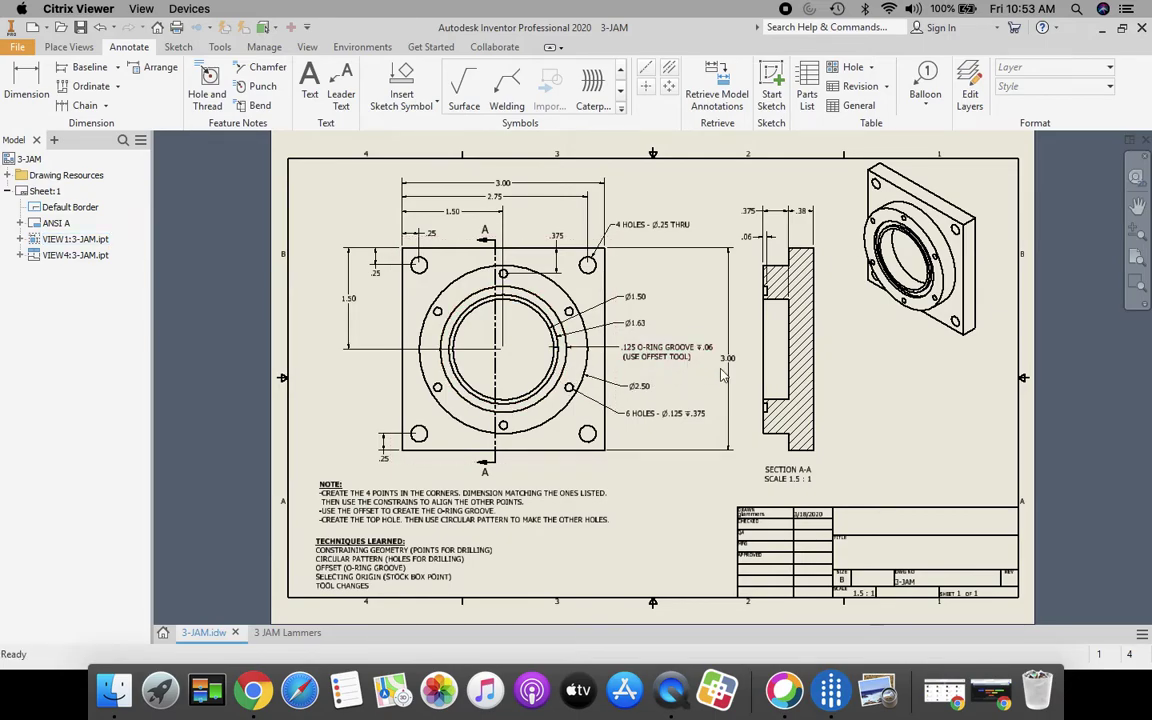
scroll(700, 358, up, 3)
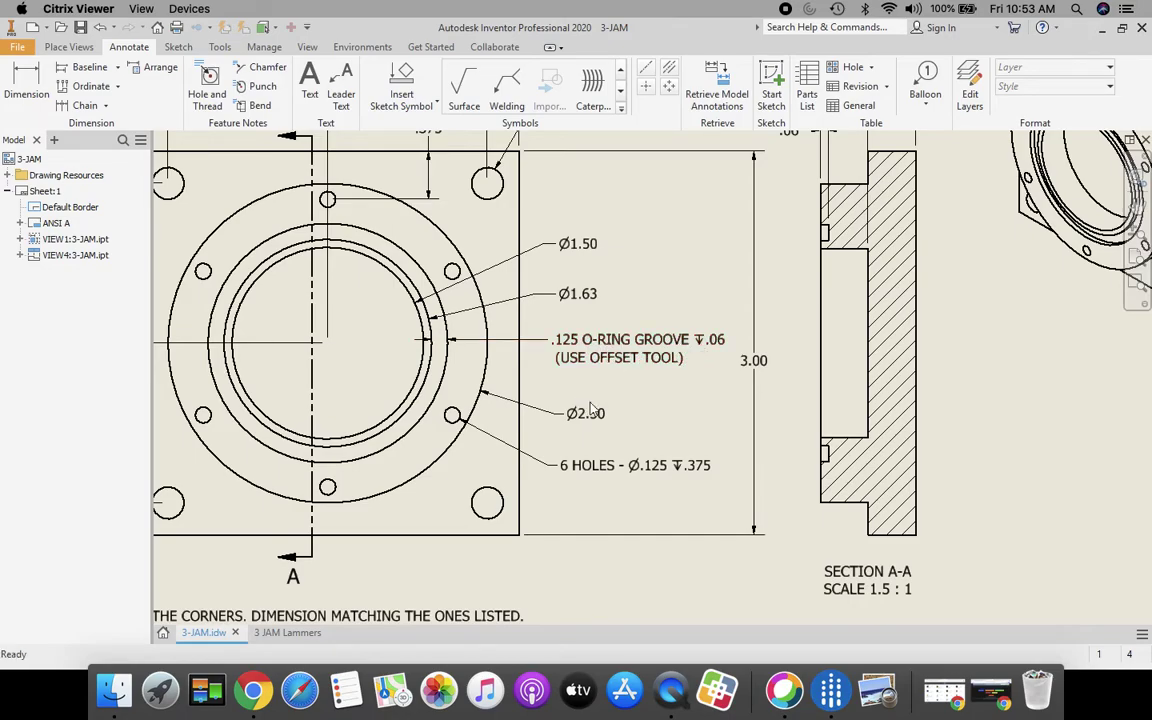
scroll(587, 413, down, 3)
scroll(587, 417, down, 3)
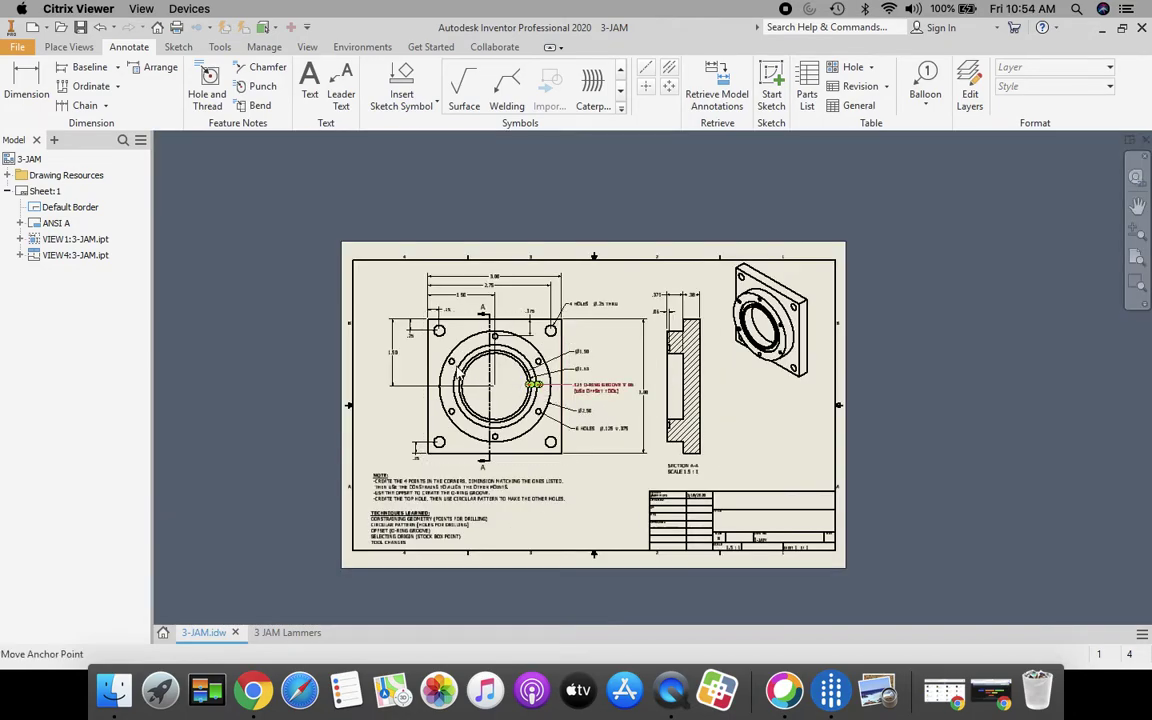
click(291, 636)
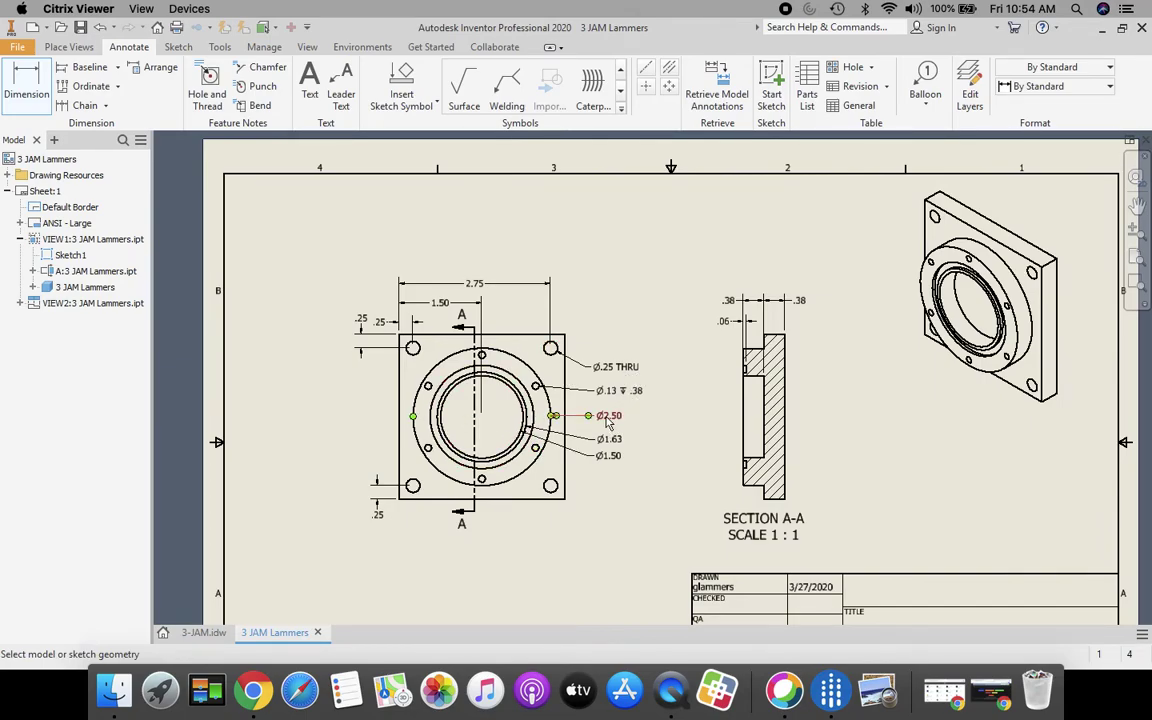
key(Escape)
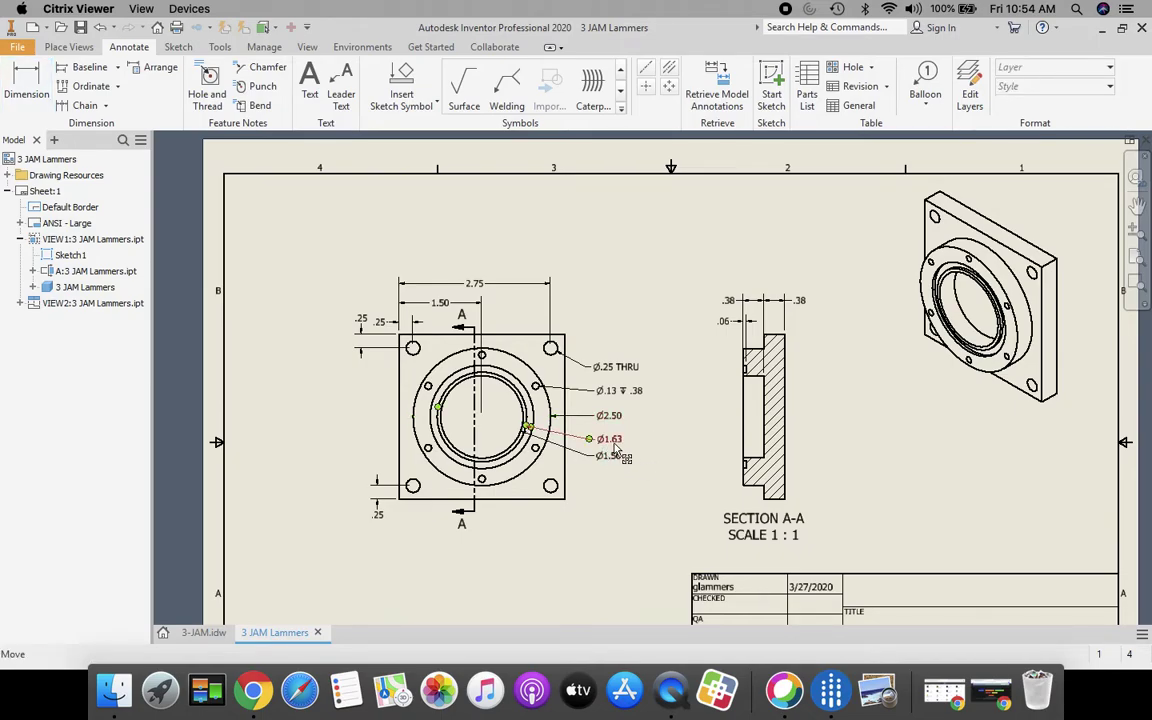
double_click(614, 446)
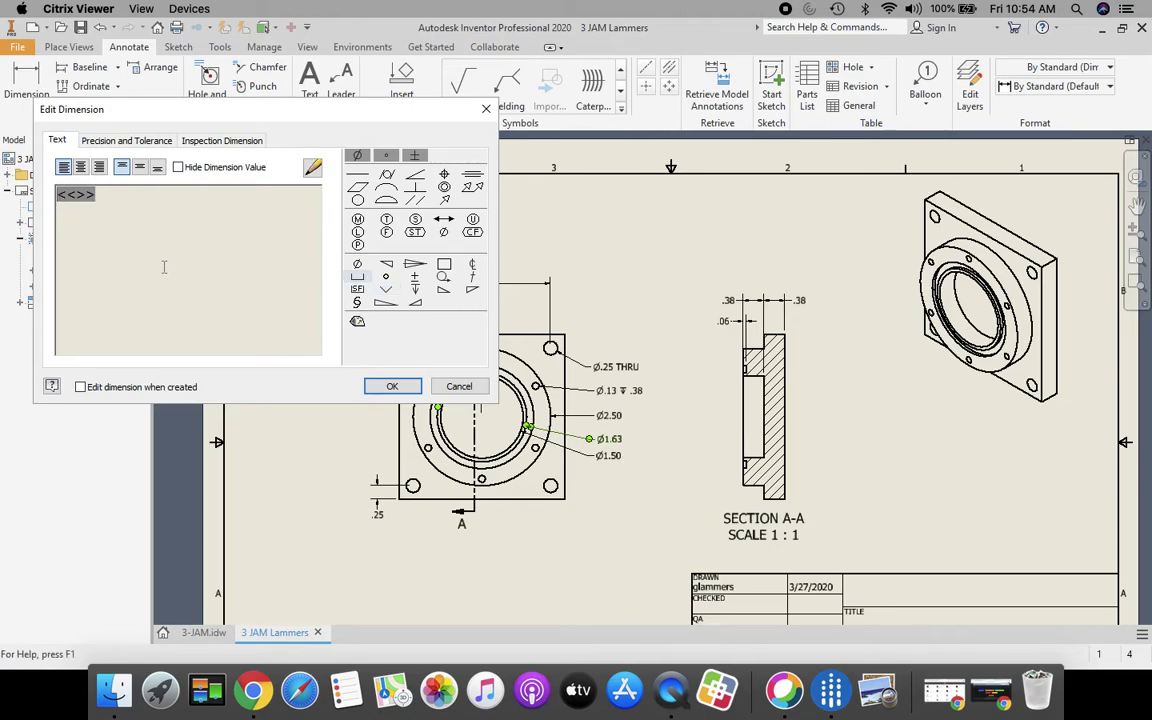
click(392, 387)
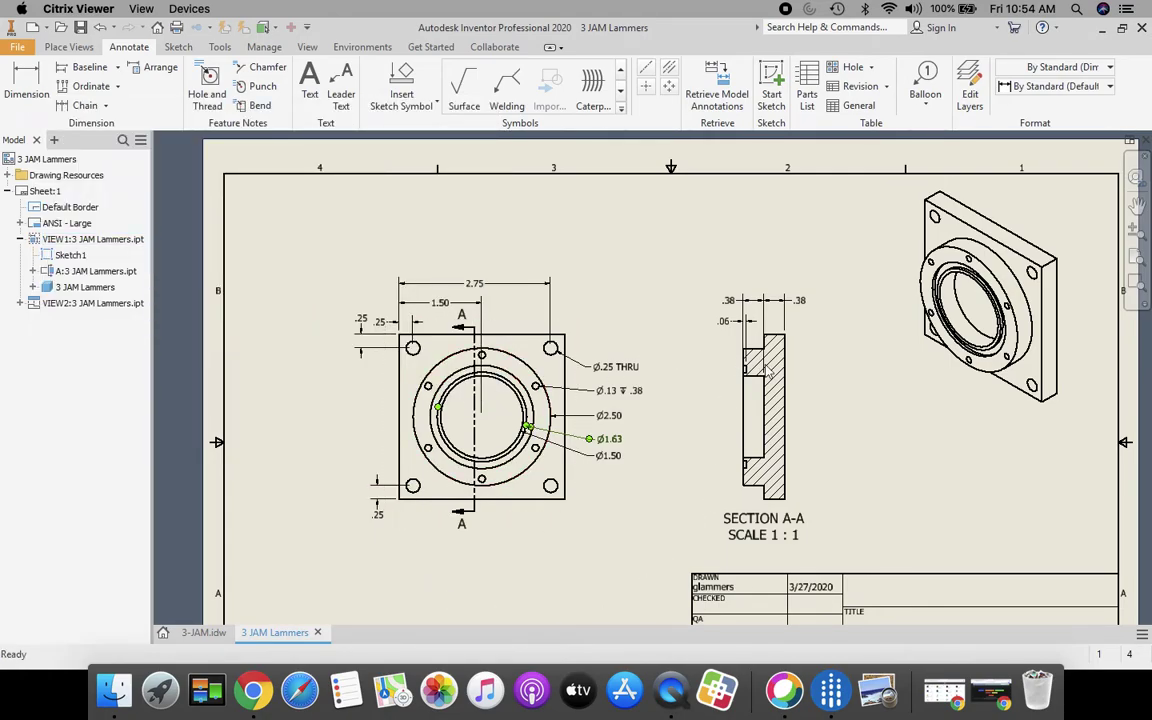
click(1137, 256)
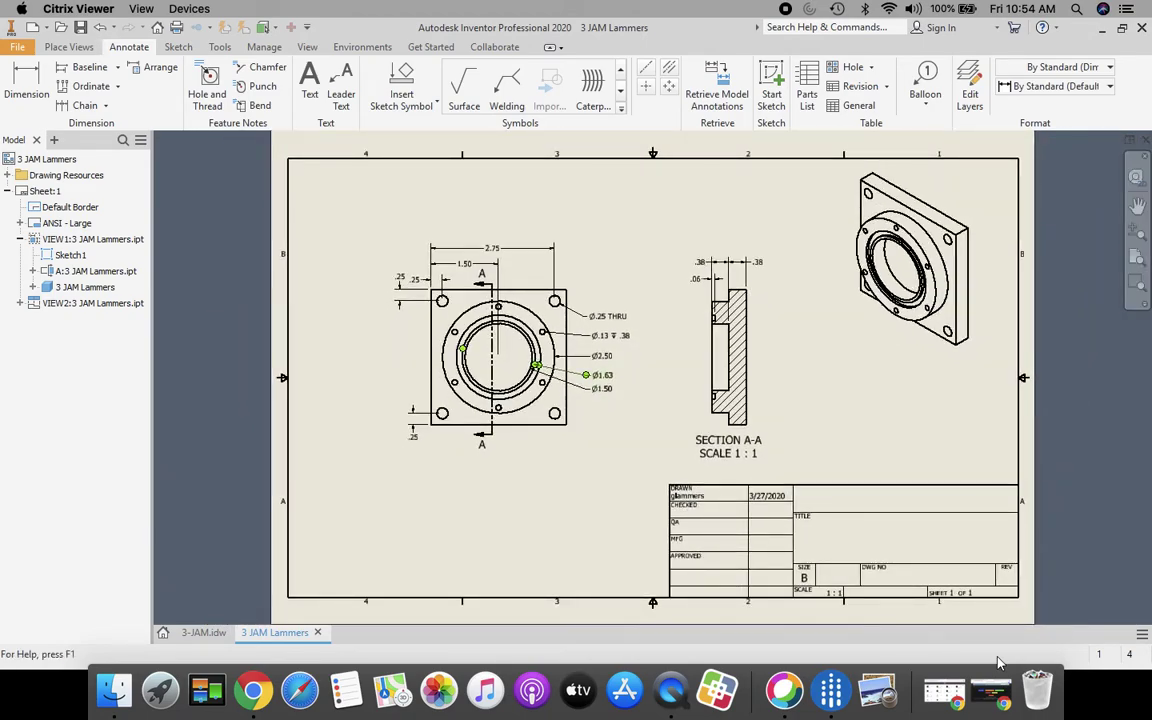
click(203, 632)
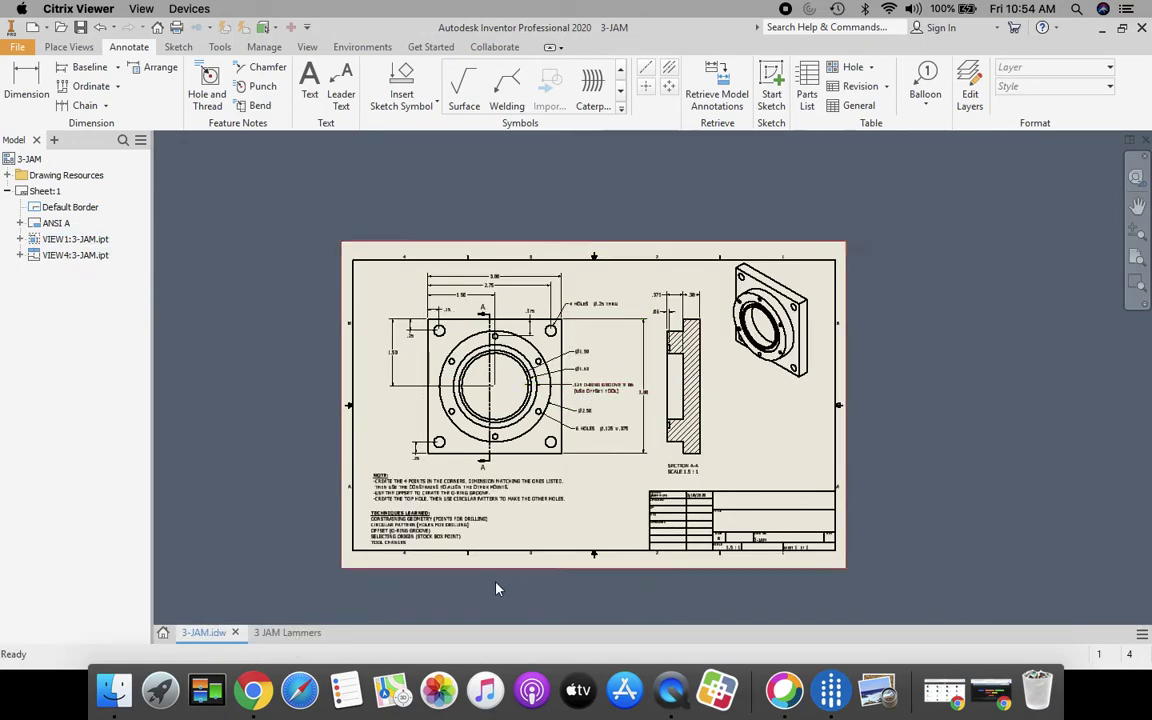
click(285, 632)
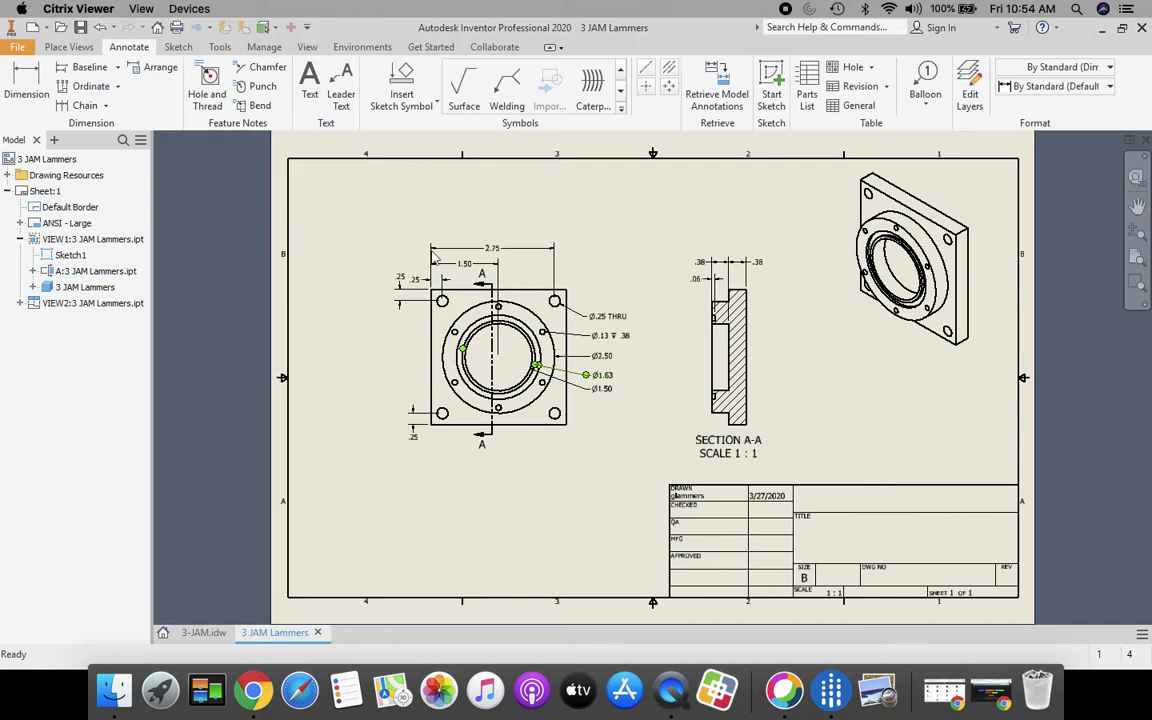
click(18, 47)
Save the drawing as 3 JAM Lammers.idw, then export the sheet to a PDF
click(60, 214)
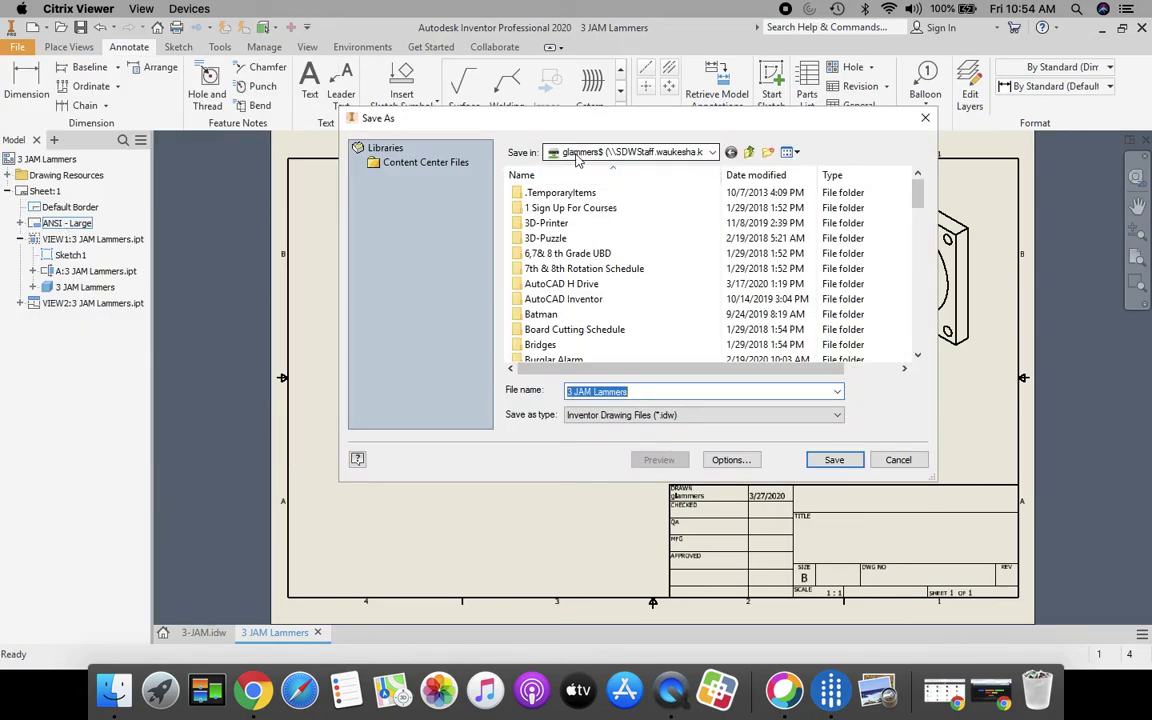
click(834, 460)
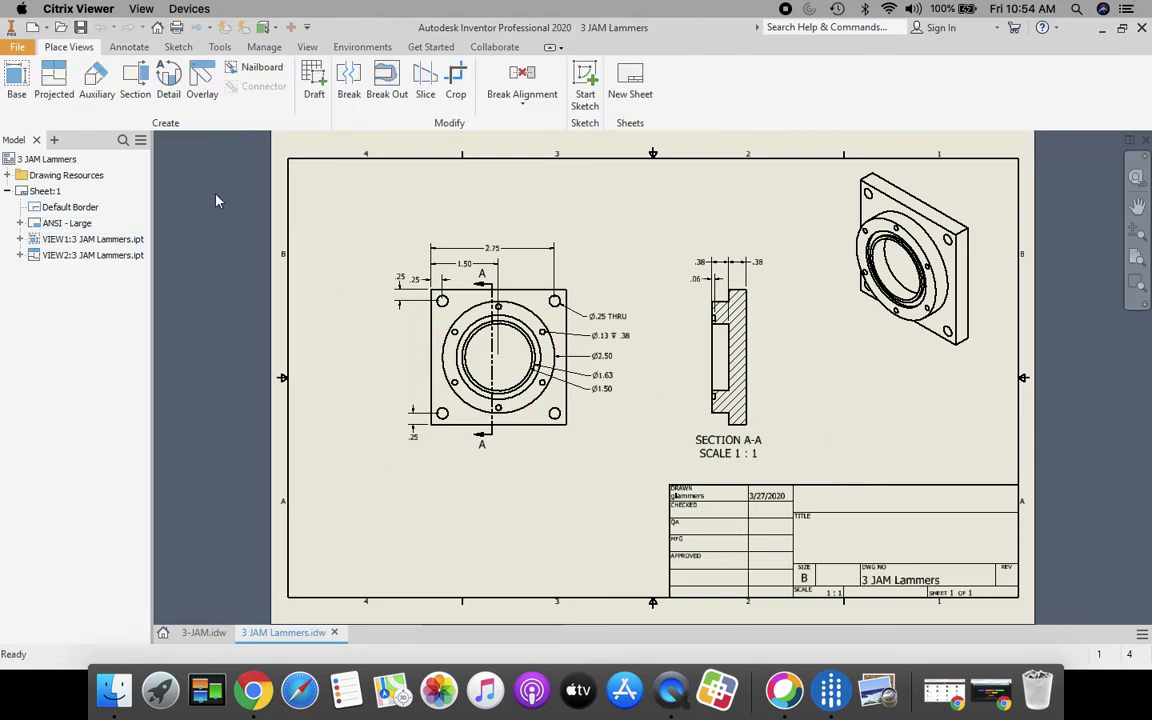
click(17, 49)
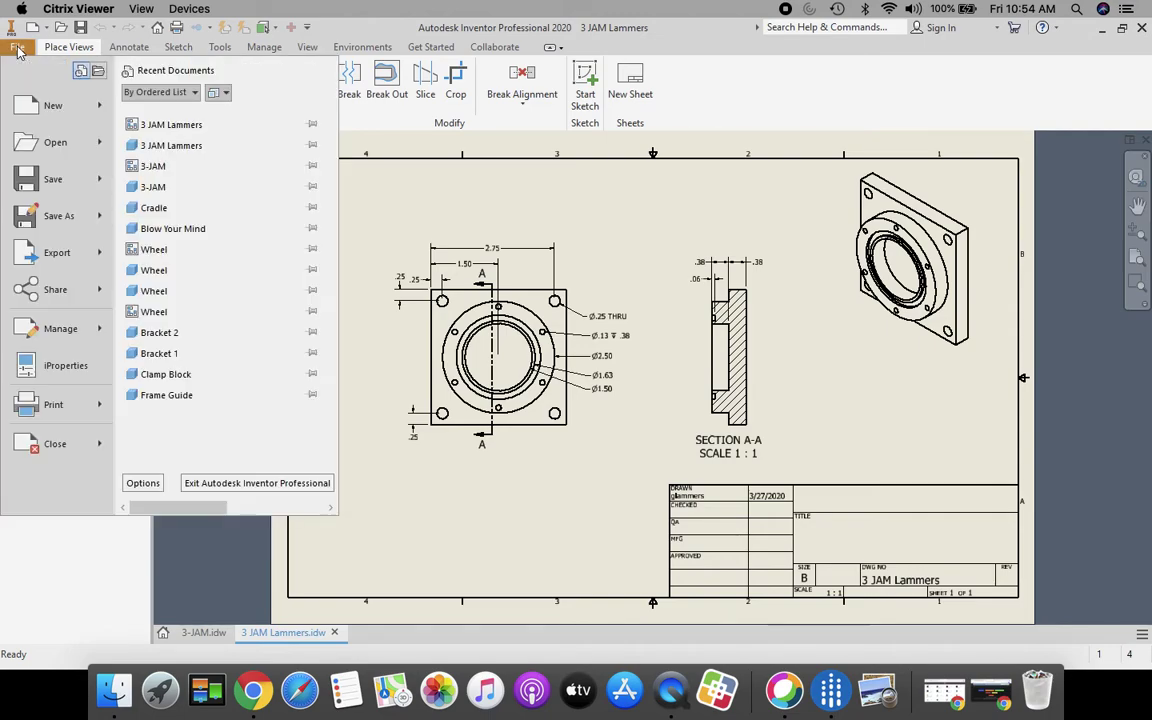
mouse_move(57, 255)
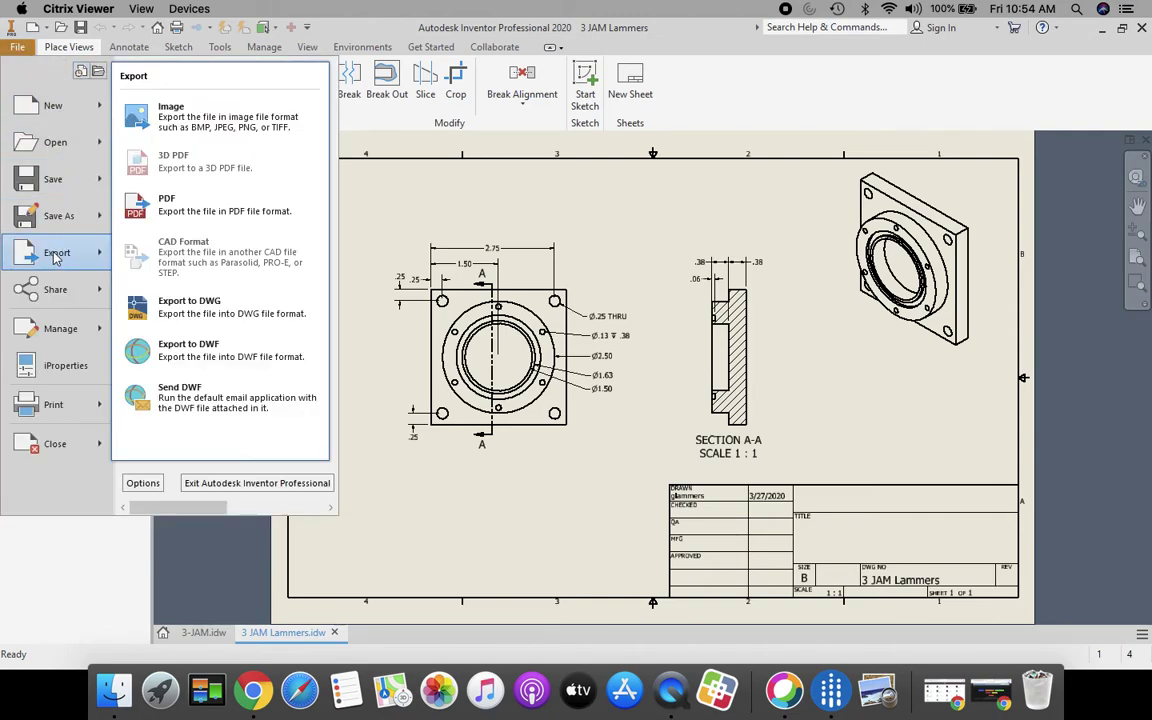
click(170, 218)
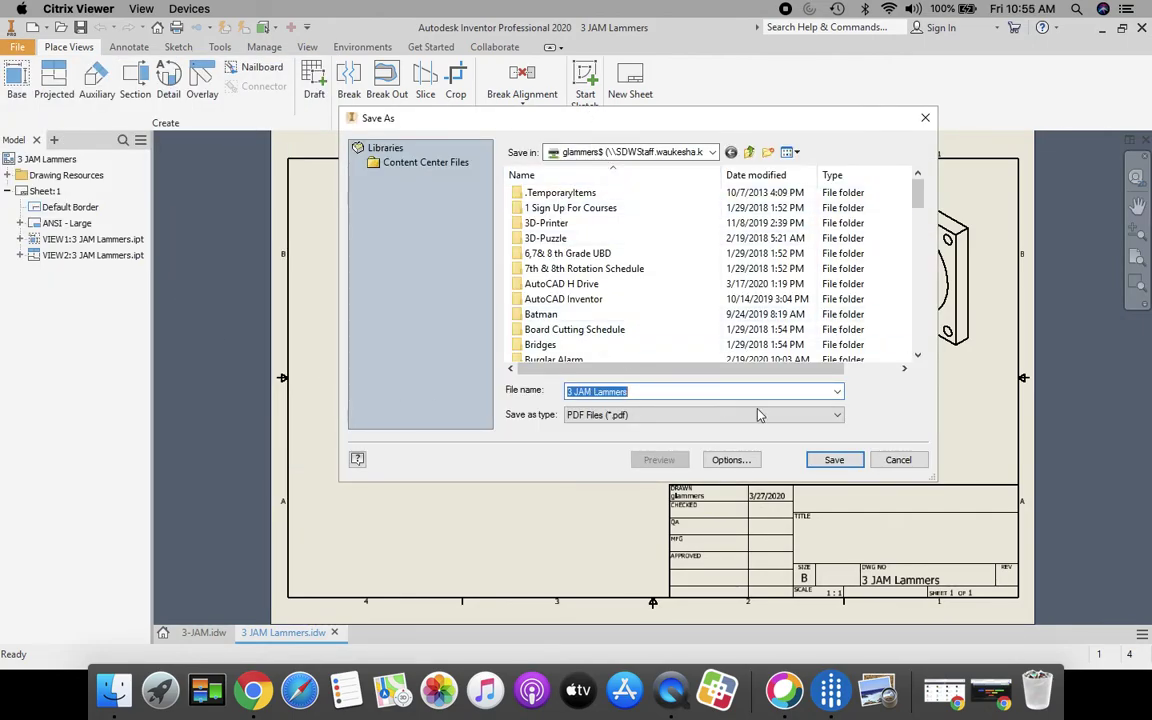
click(834, 459)
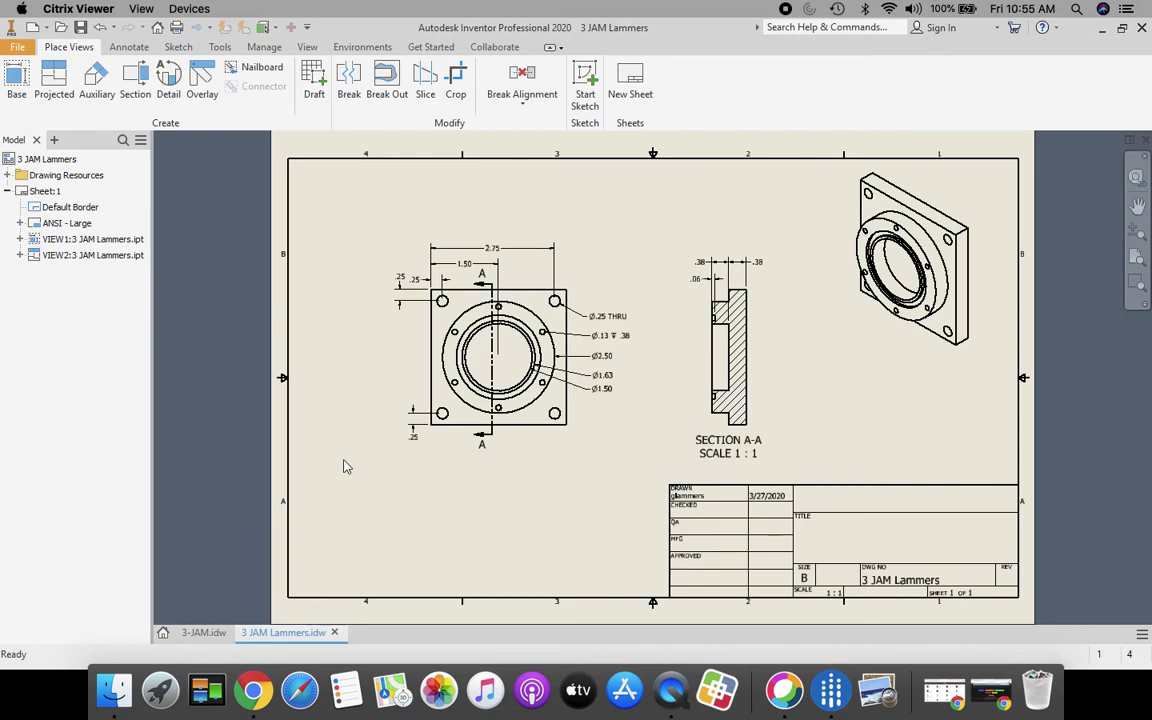